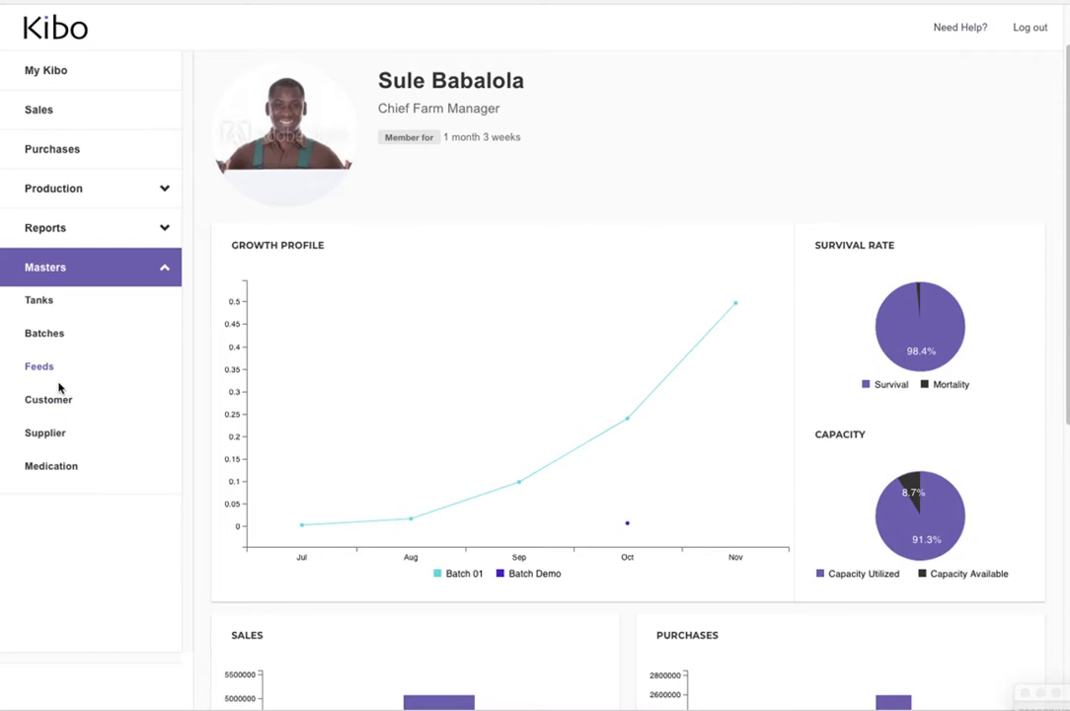
Open the Batch Demo record from the batches list and examine its sampling average weight and unit cost
{"action": "left_click", "coordinate": [61, 331]}
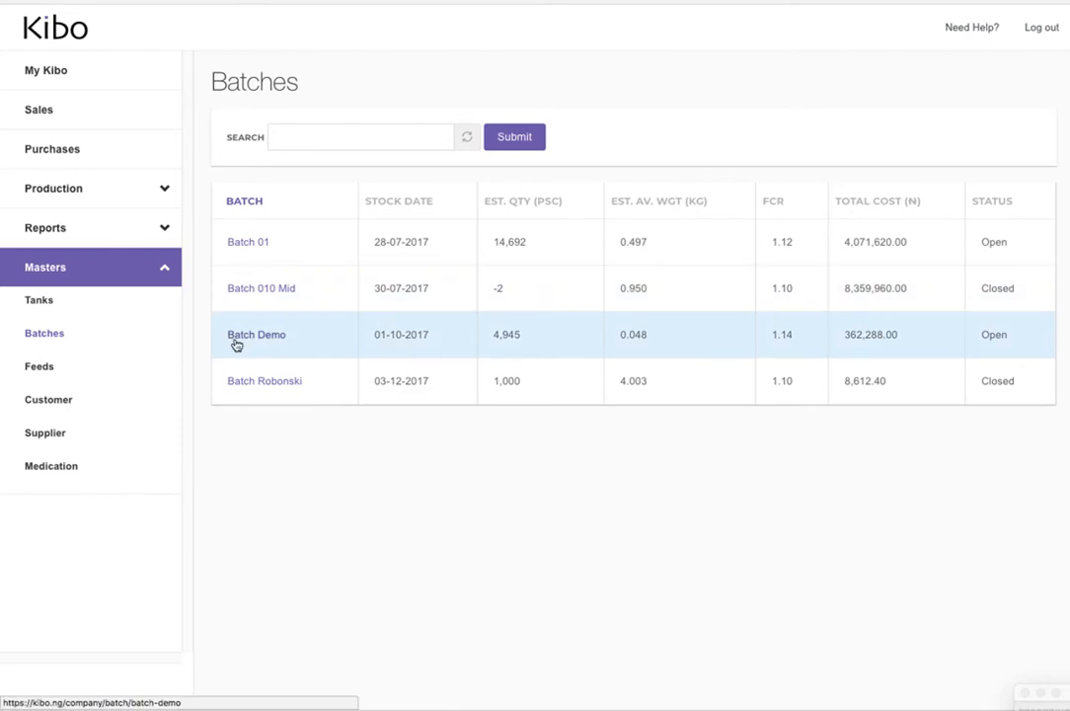
{"action": "left_click", "coordinate": [236, 341]}
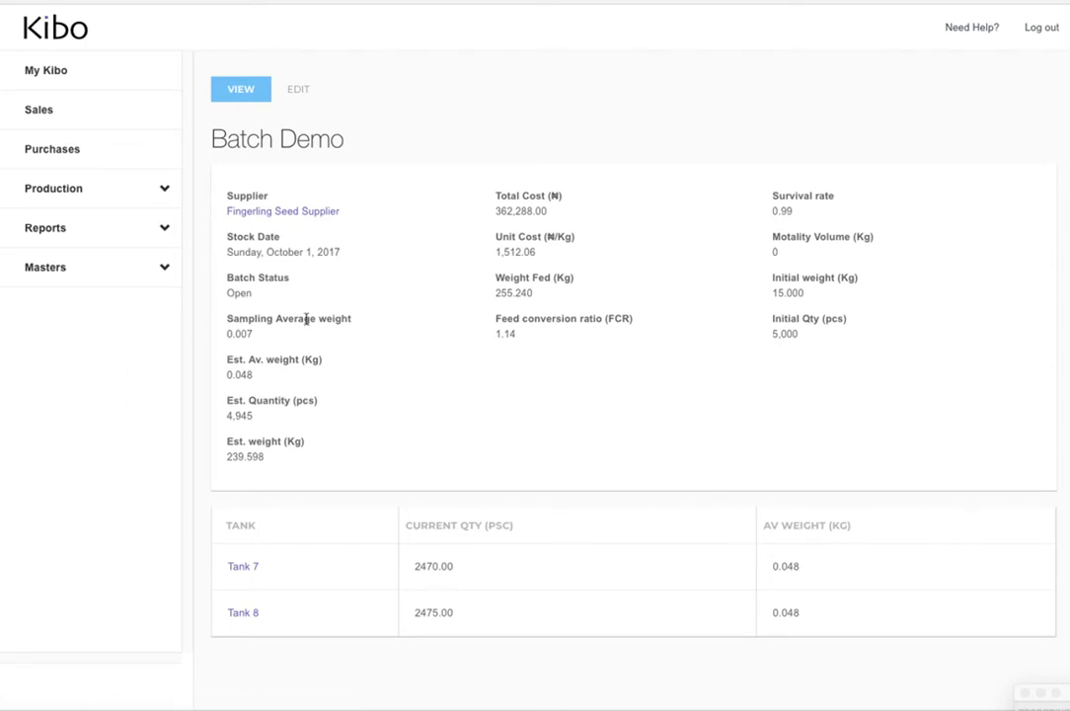
{"action": "double_click", "coordinate": [243, 332]}
{"action": "left_click", "coordinate": [253, 332]}
{"action": "left_click_drag", "start_coordinate": [497, 252], "coordinate": [543, 261]}
{"action": "left_click", "coordinate": [507, 255]}
Start a new sampling entry in the production section
{"action": "left_click", "coordinate": [114, 195]}
{"action": "left_click", "coordinate": [48, 292]}
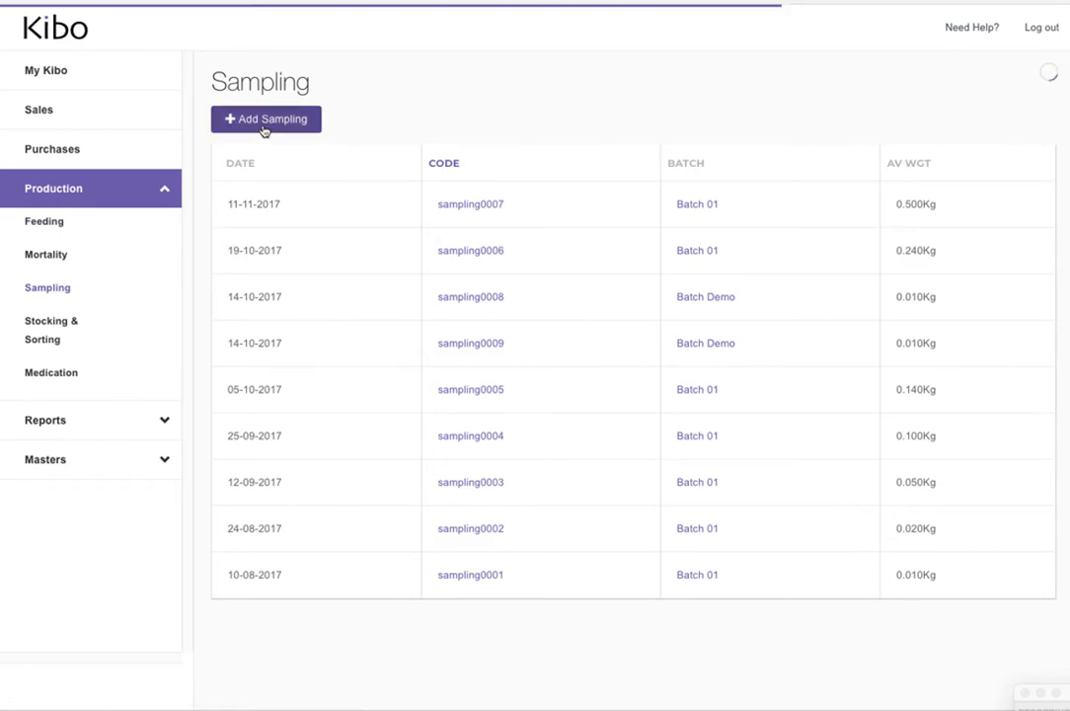
{"action": "left_click", "coordinate": [264, 128]}
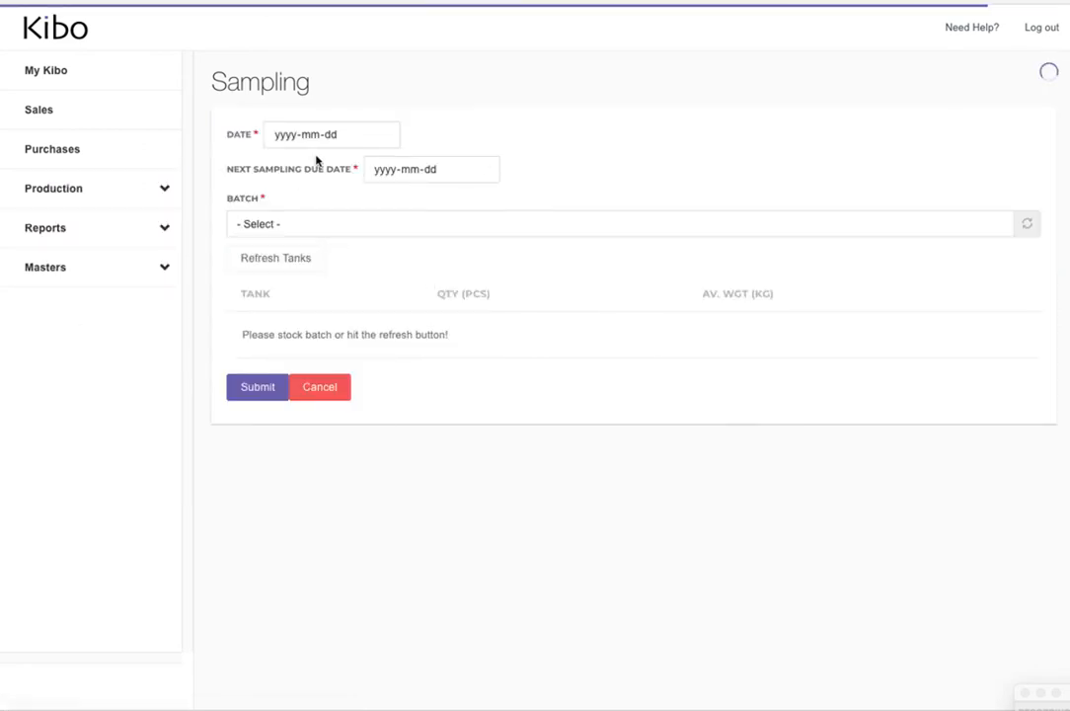
Set the sampling date to 2017-11-16 and the next sampling due date to 2017-11-30
{"action": "left_click", "coordinate": [297, 144]}
{"action": "type", "text": "2017"}
{"action": "key", "text": "Tab"}
{"action": "type", "text": "11"}
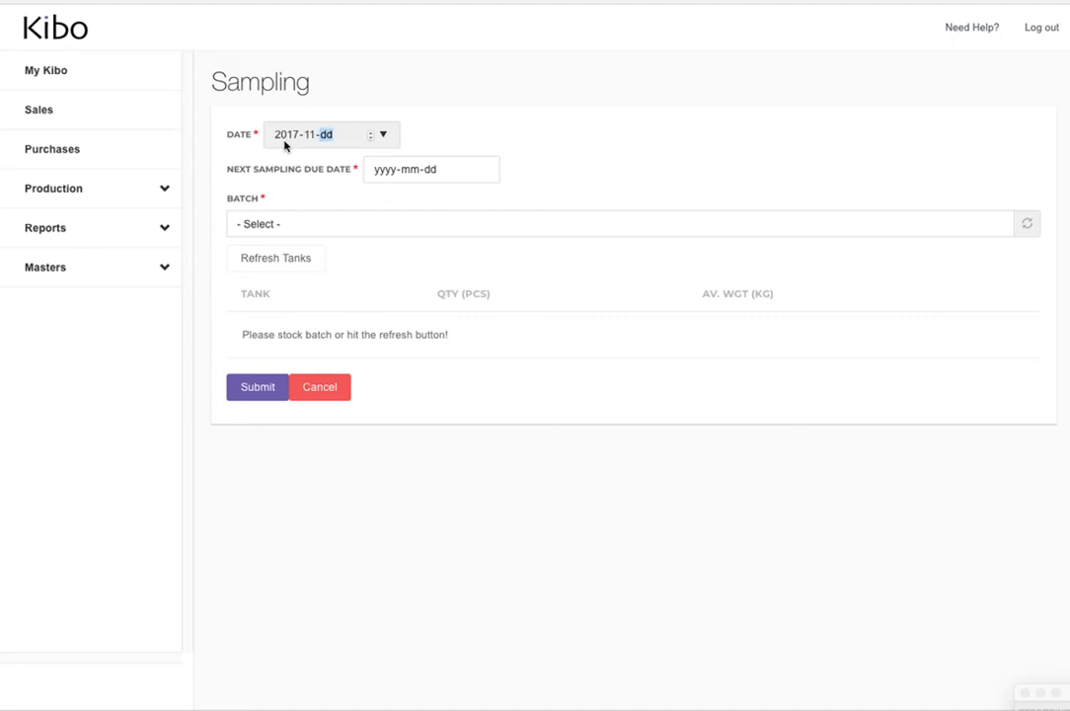
{"action": "left_click", "coordinate": [386, 174]}
{"action": "left_click", "coordinate": [479, 172]}
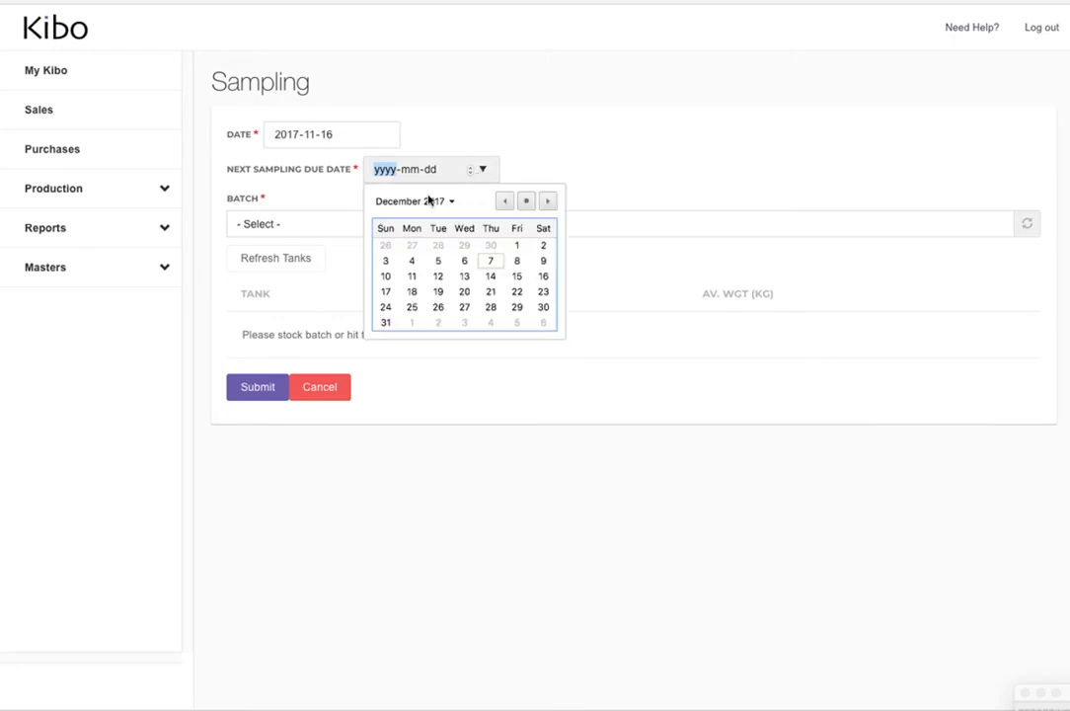
{"action": "left_click", "coordinate": [502, 202]}
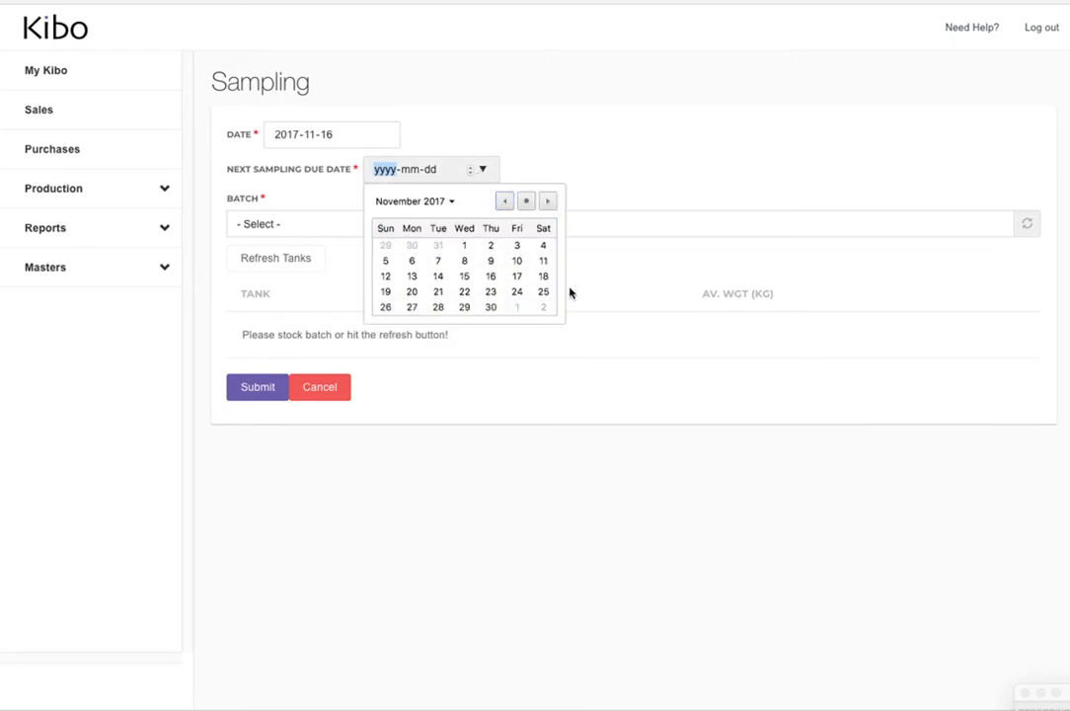
{"action": "left_click", "coordinate": [490, 308]}
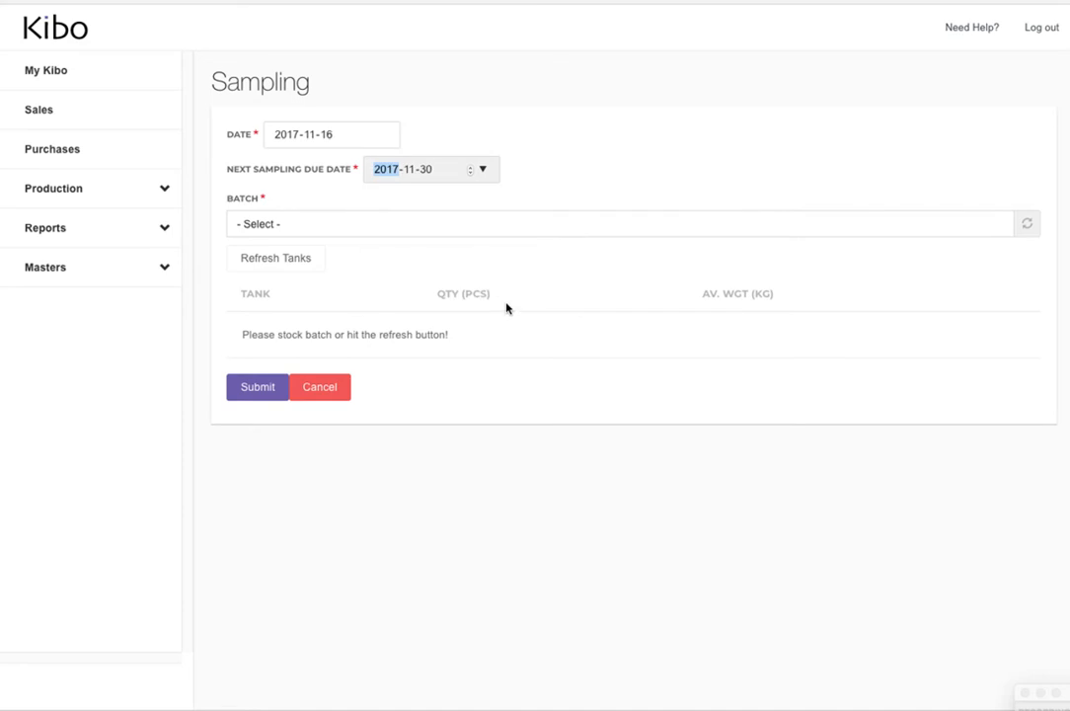
Try to choose Batch Demo for the sampling entry and refresh its tanks
{"action": "left_click", "coordinate": [334, 224]}
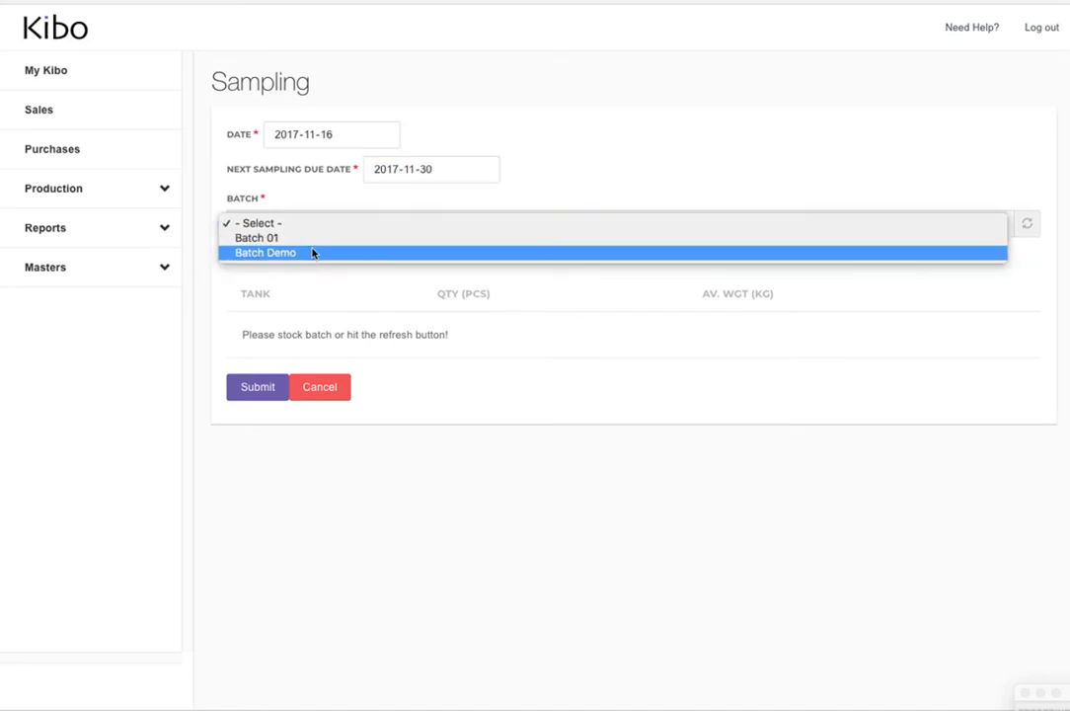
{"action": "left_click", "coordinate": [310, 252]}
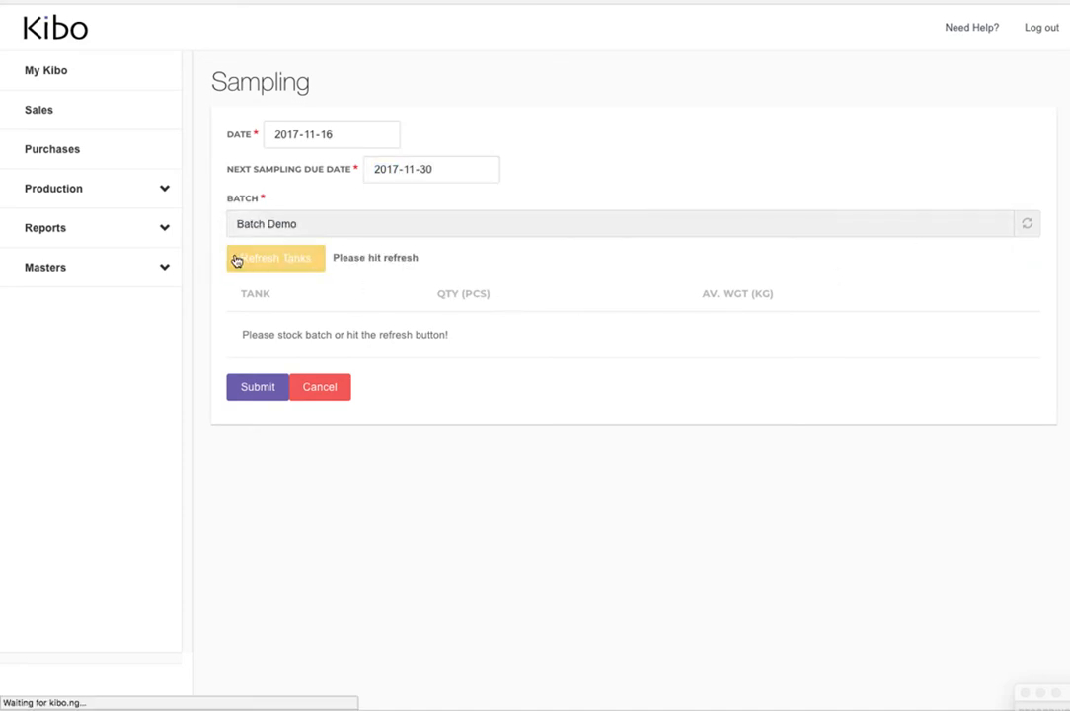
{"action": "left_click", "coordinate": [266, 260]}
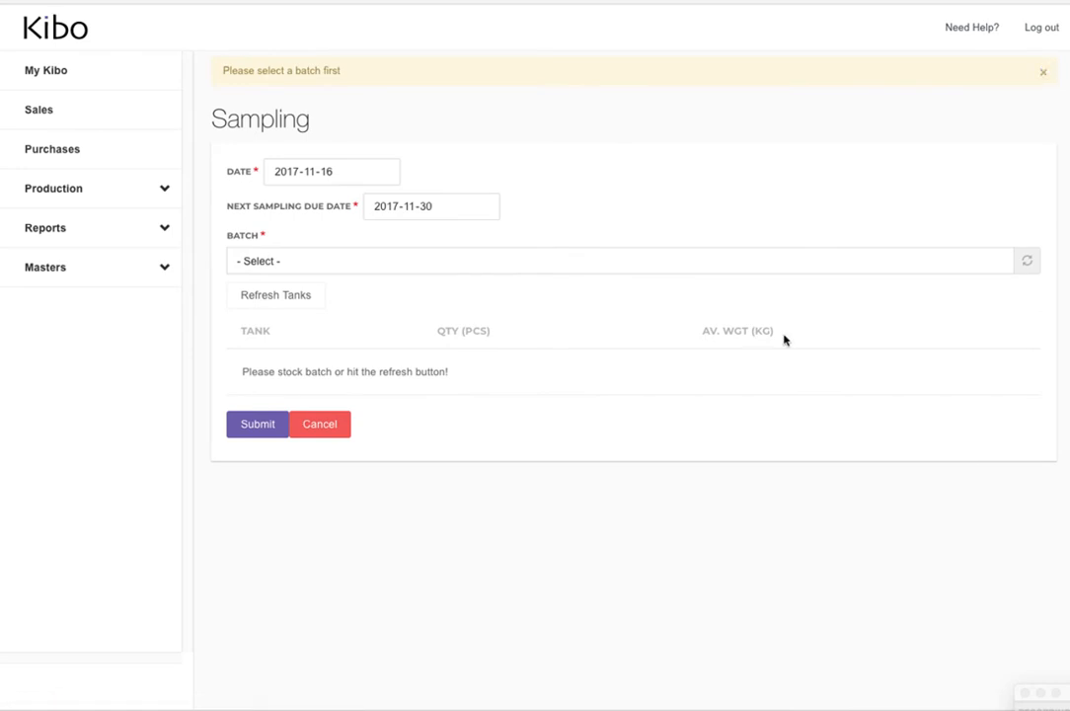
{"action": "left_click", "coordinate": [269, 265]}
{"action": "left_click", "coordinate": [278, 288]}
{"action": "left_click", "coordinate": [276, 261]}
{"action": "left_click", "coordinate": [280, 292]}
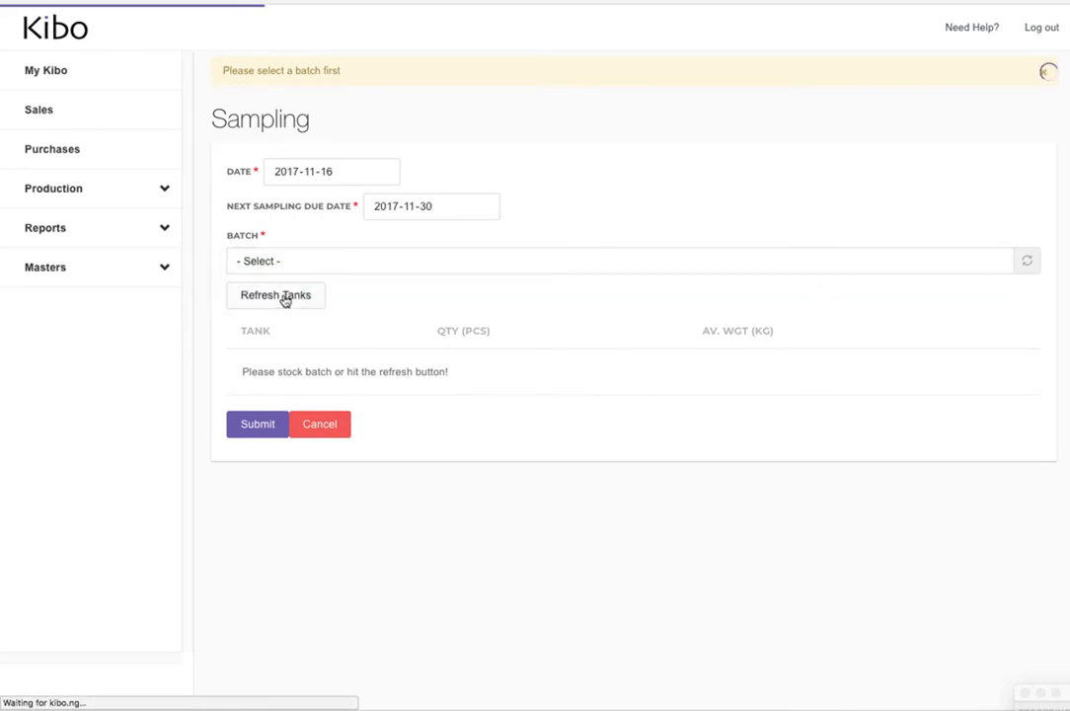
Select Batch Demo as the sampled batch and load its tanks
{"action": "left_click", "coordinate": [325, 261]}
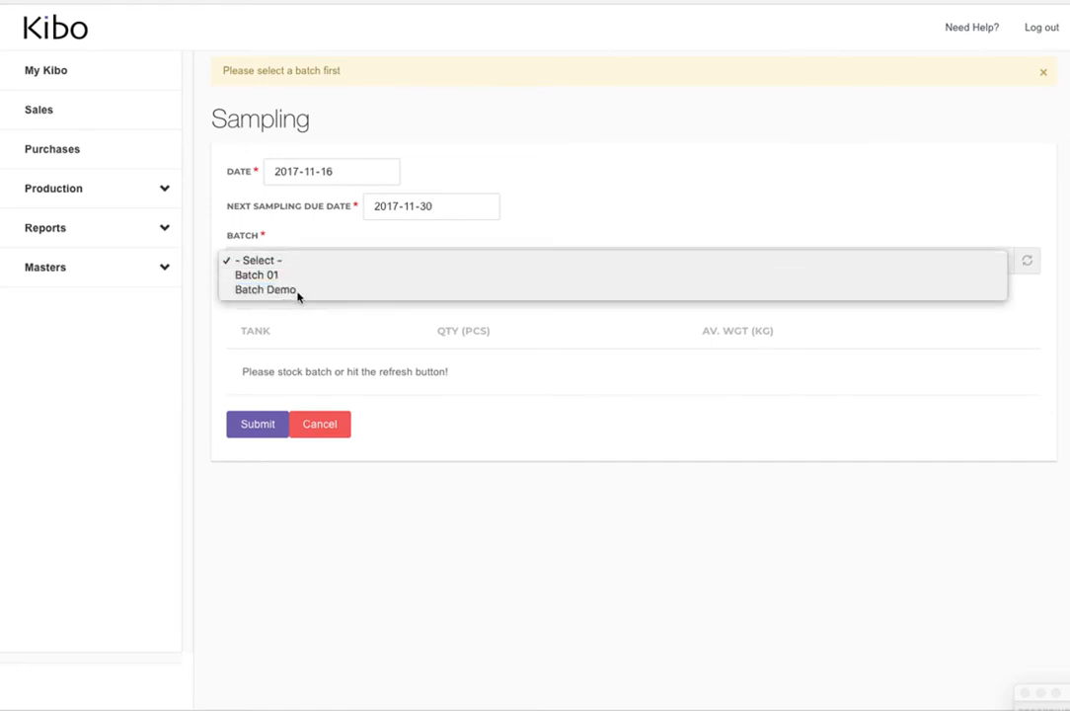
{"action": "left_click", "coordinate": [296, 295]}
{"action": "left_click", "coordinate": [289, 298]}
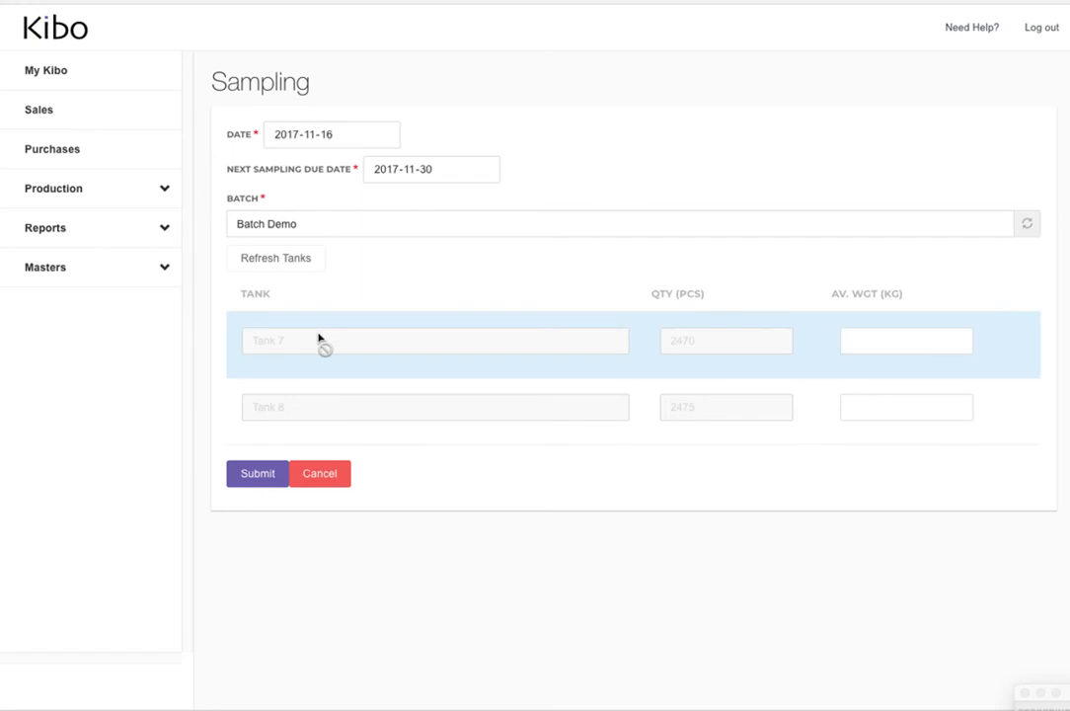
Enter average weights of 0.0464 kg for Tank 7 and 0.052 kg for Tank 8, and submit the sampling
{"action": "left_click", "coordinate": [923, 349]}
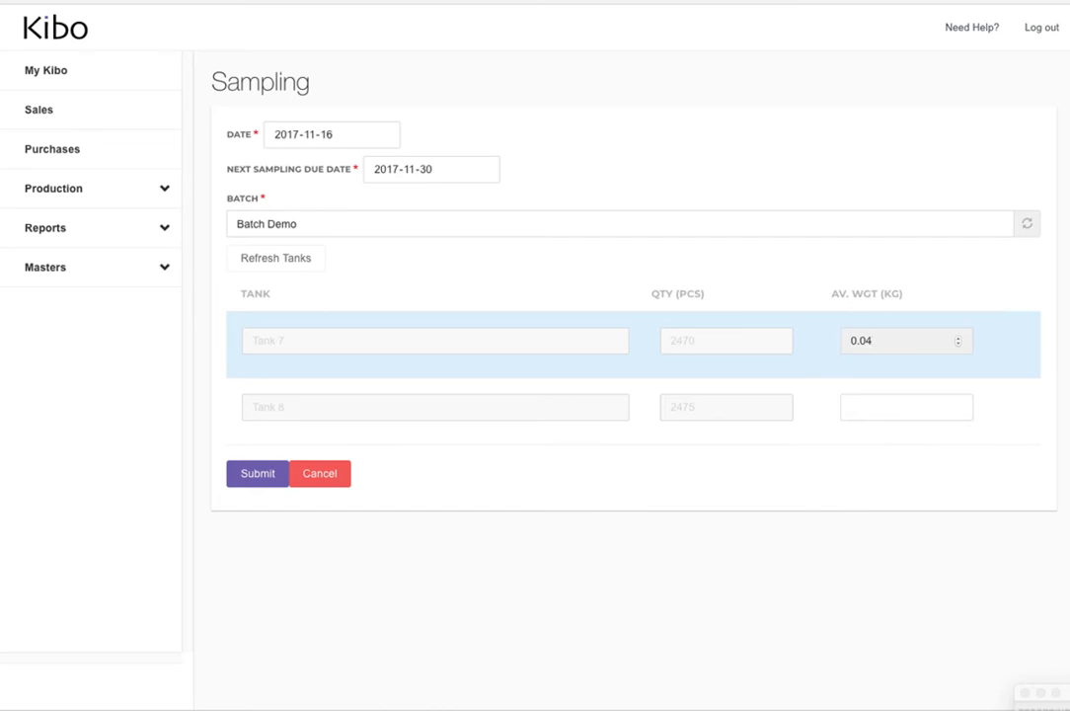
{"action": "key", "text": "Tab"}
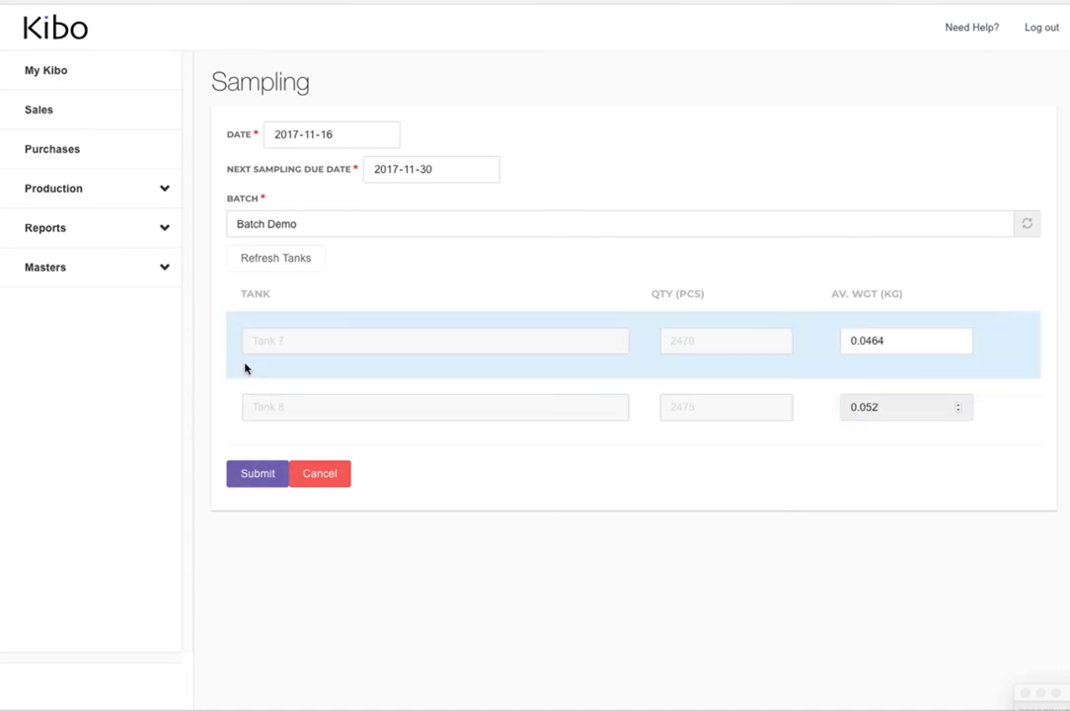
{"action": "left_click", "coordinate": [274, 479]}
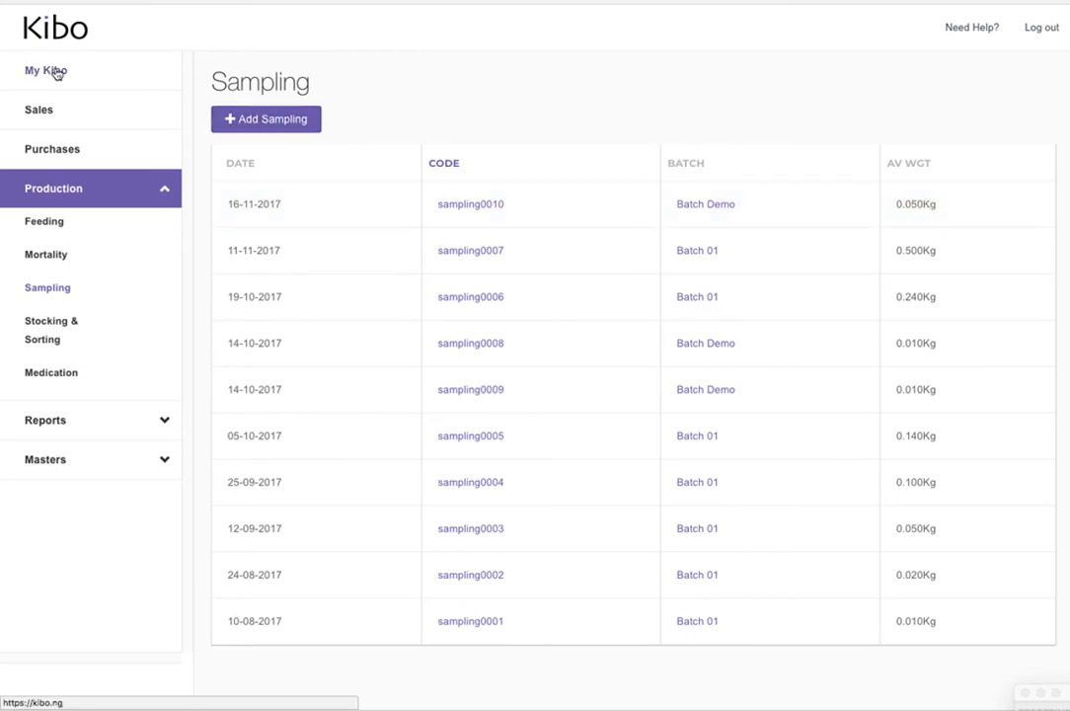
Reopen the Batch Demo record from the batches list and review its average weights, feed conversion ratio and unit cost
{"action": "left_click", "coordinate": [89, 468]}
{"action": "left_click", "coordinate": [69, 468]}
{"action": "left_click", "coordinate": [87, 270]}
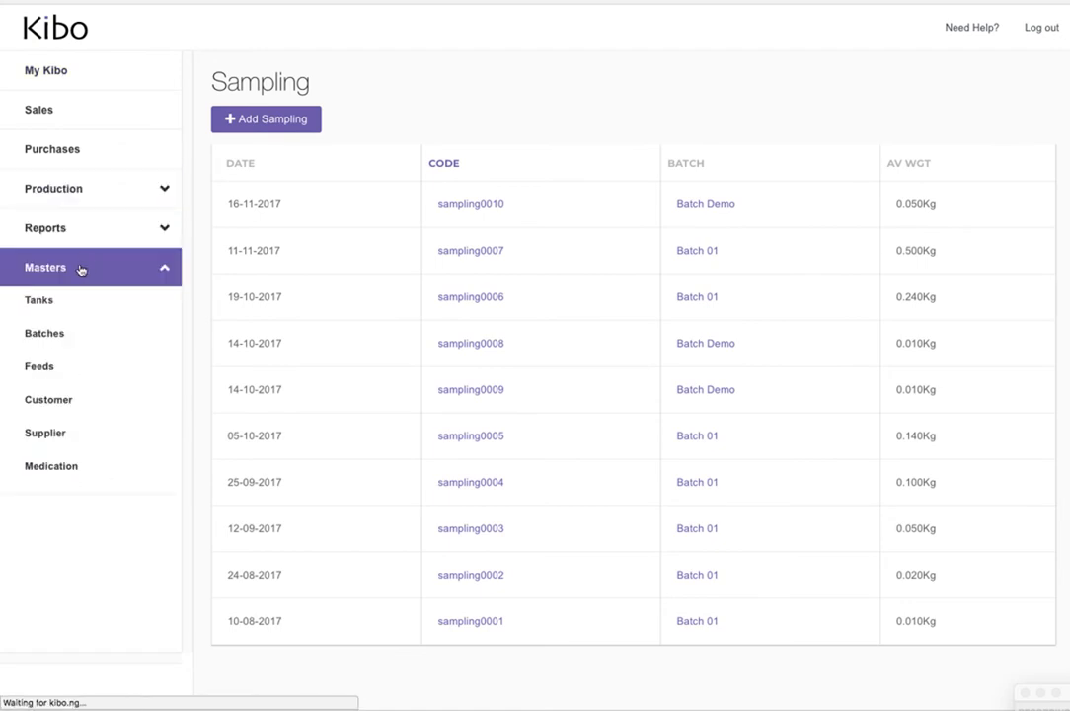
{"action": "left_click", "coordinate": [69, 344]}
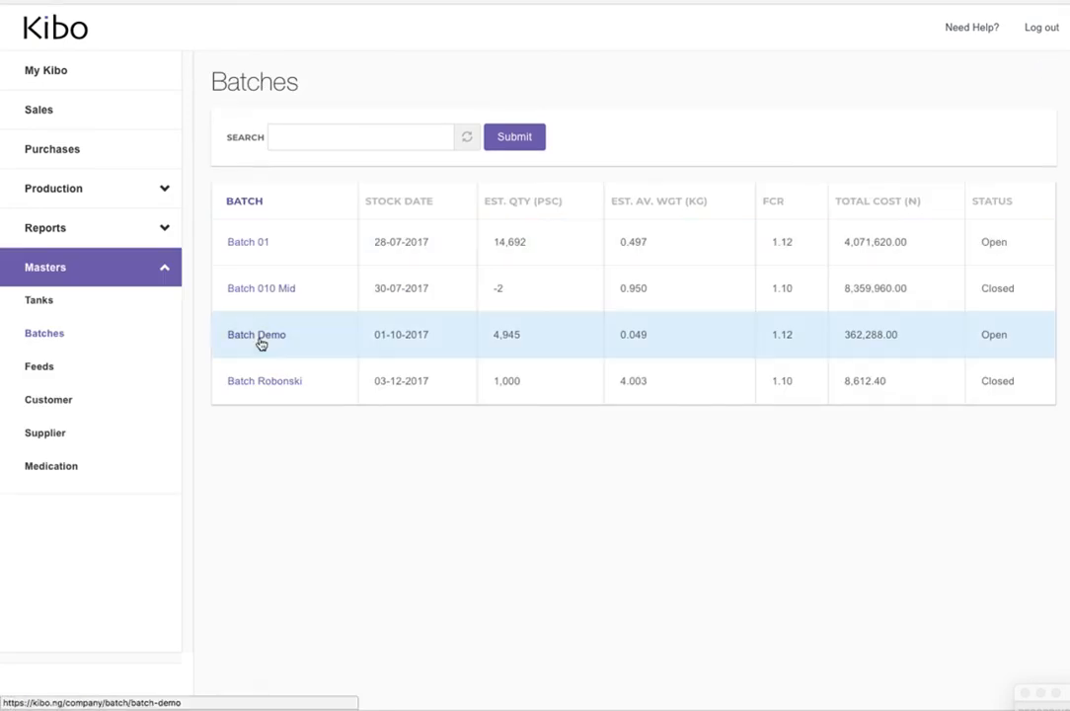
{"action": "left_click", "coordinate": [259, 336]}
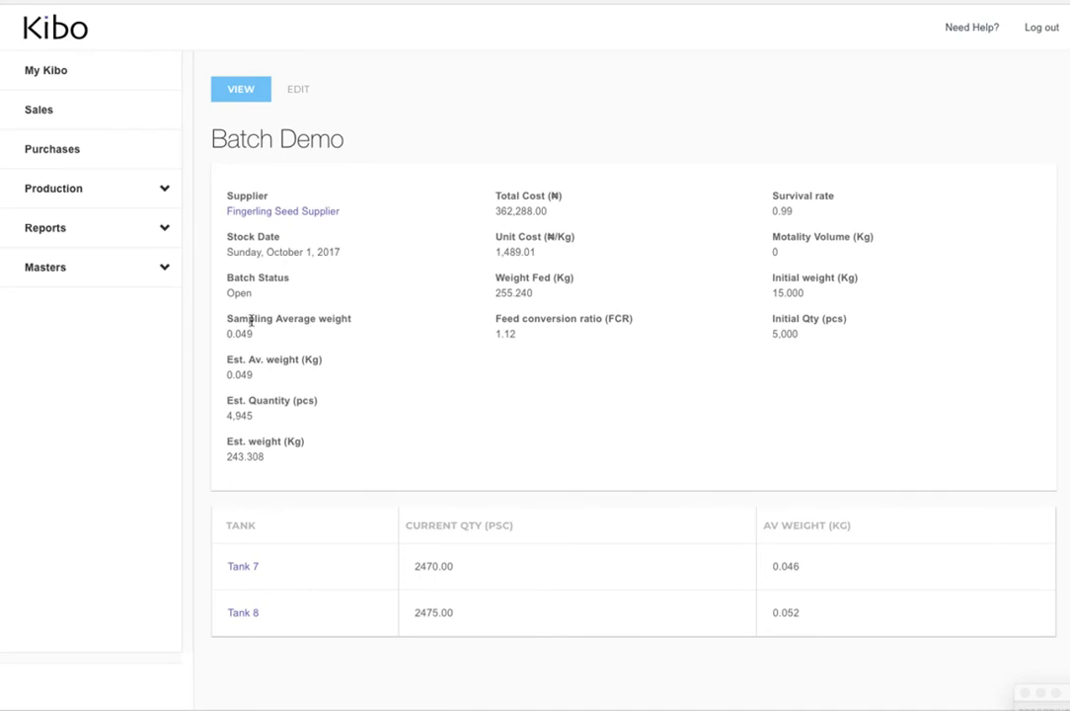
{"action": "left_click_drag", "start_coordinate": [252, 319], "coordinate": [371, 328]}
{"action": "left_click_drag", "start_coordinate": [244, 360], "coordinate": [377, 367]}
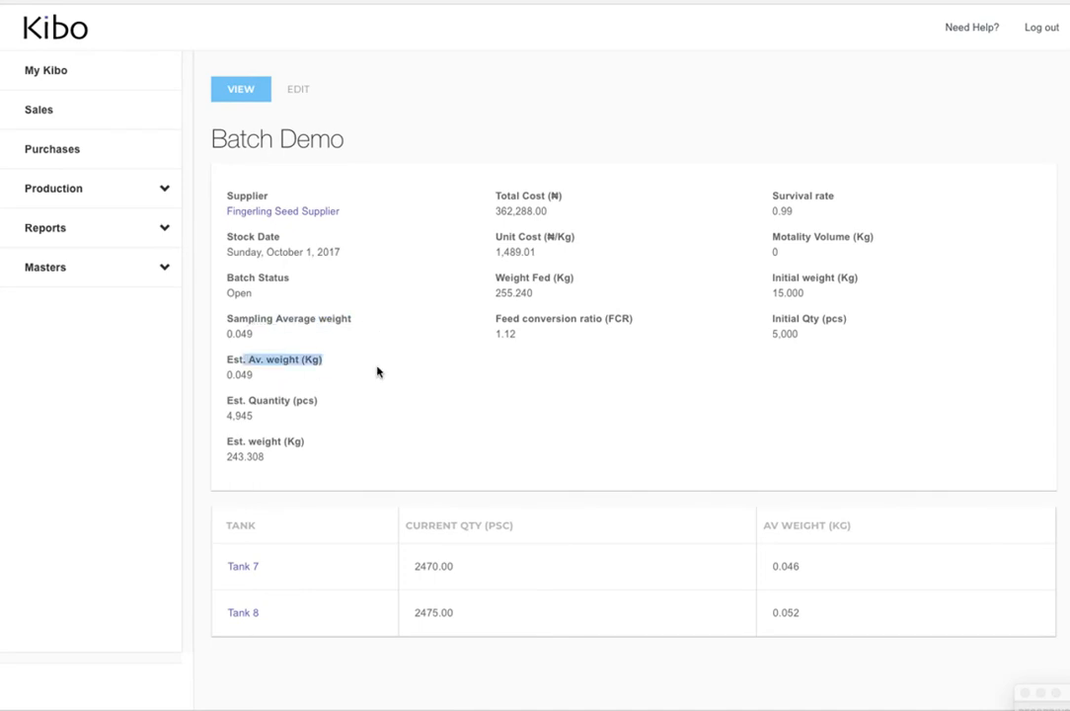
{"action": "left_click", "coordinate": [230, 376]}
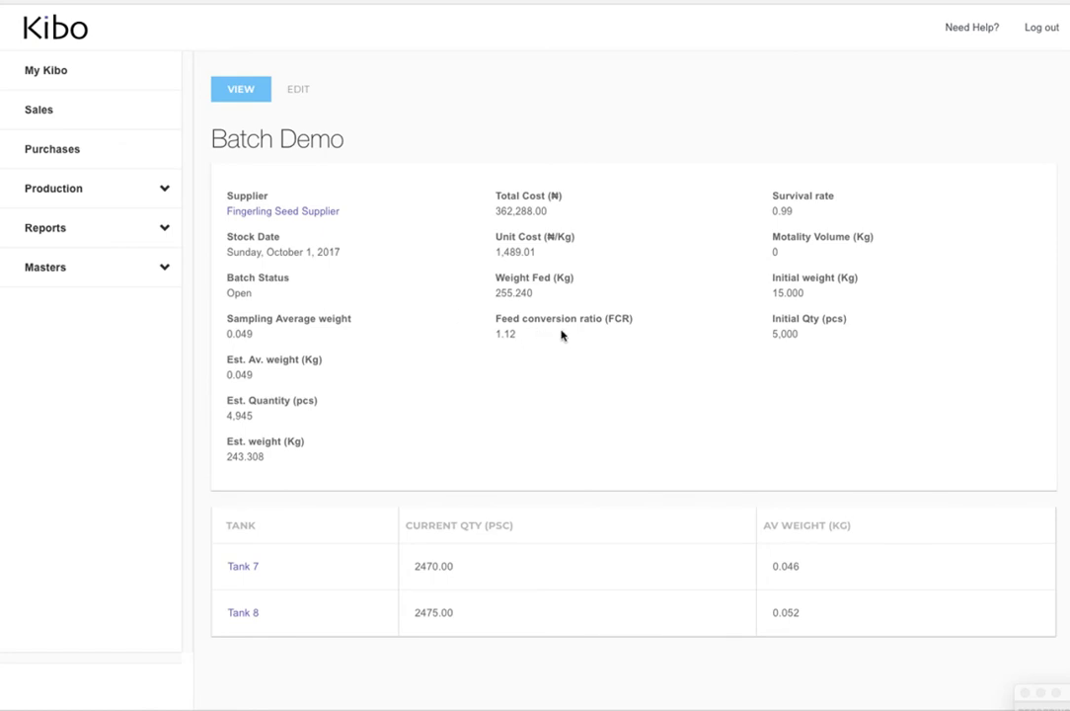
{"action": "right_click", "coordinate": [488, 319]}
{"action": "left_click", "coordinate": [478, 226]}
Go to the home dashboard and compare the growth profile curves by toggling Batch 01 and Batch Demo, leaving only Batch Demo shown
{"action": "left_click", "coordinate": [30, 31]}
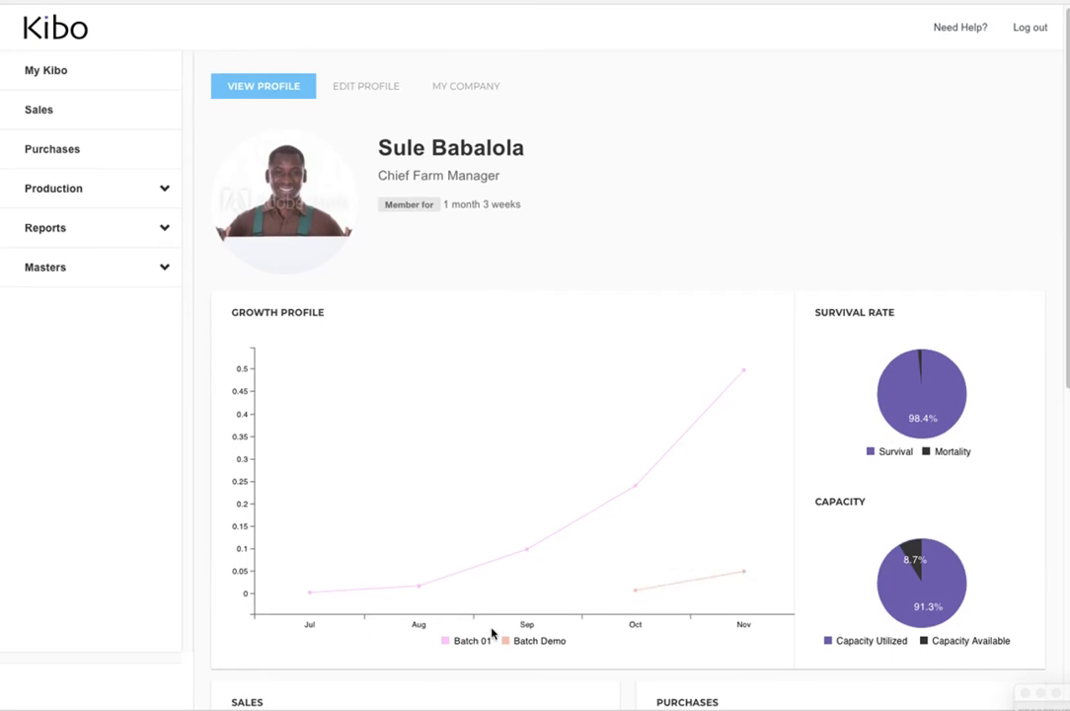
{"action": "scroll", "coordinate": [478, 613], "scroll_direction": "down", "scroll_amount": 1}
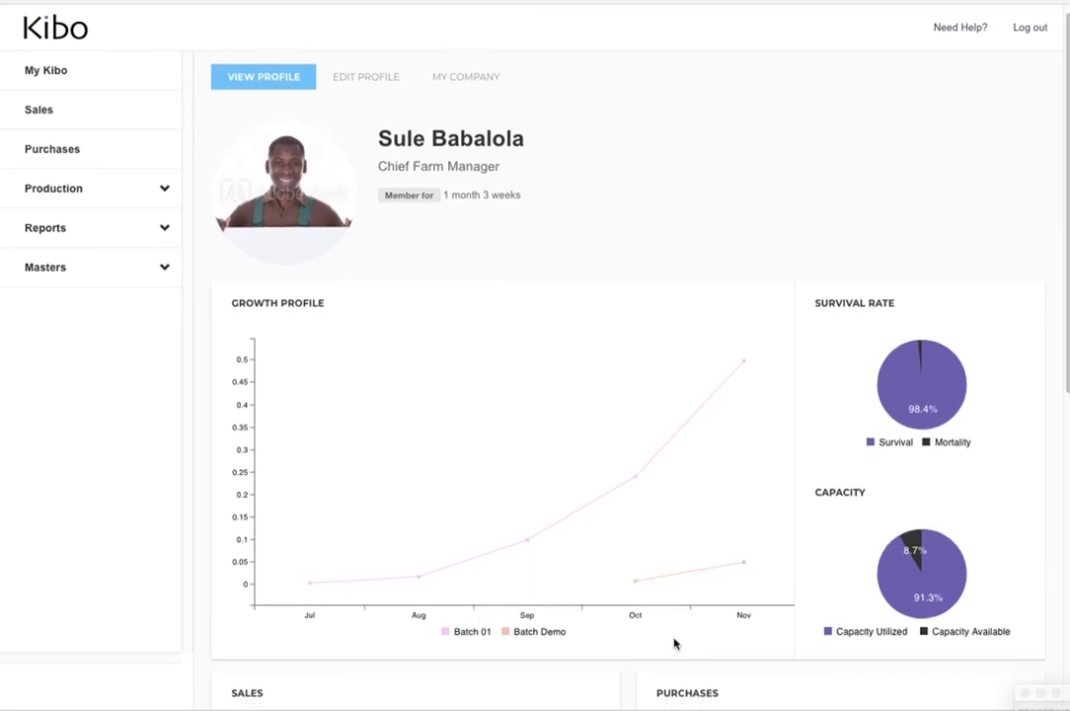
{"action": "scroll", "coordinate": [576, 632], "scroll_direction": "down", "scroll_amount": 1}
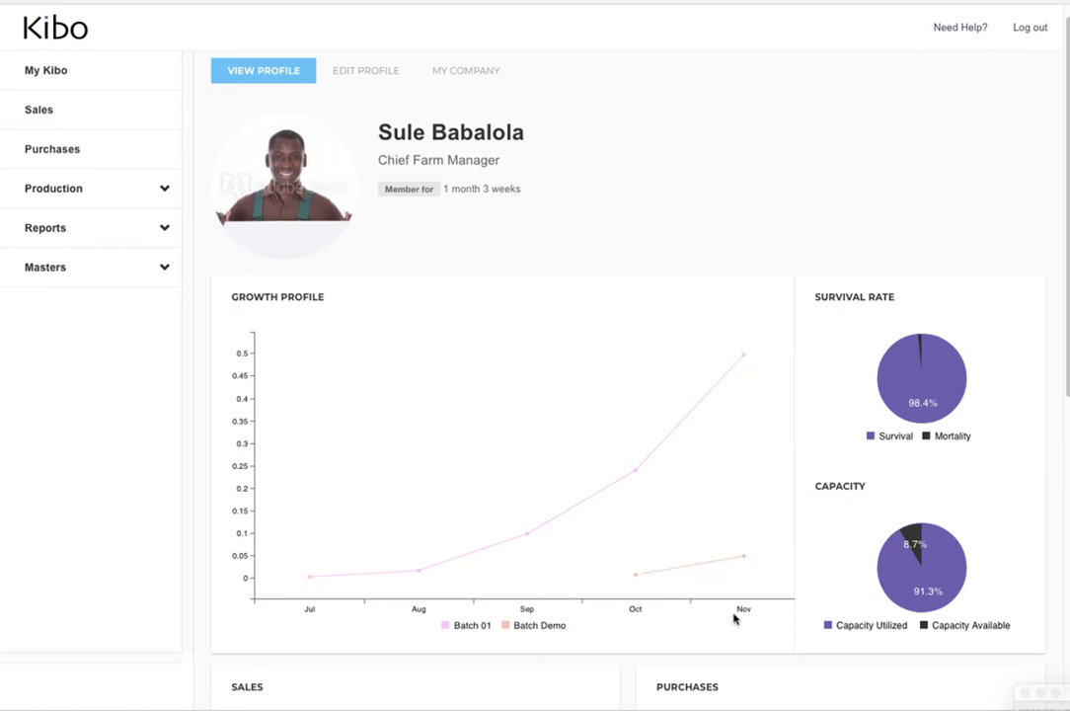
{"action": "left_click", "coordinate": [446, 629]}
{"action": "mouse_move", "coordinate": [629, 591]}
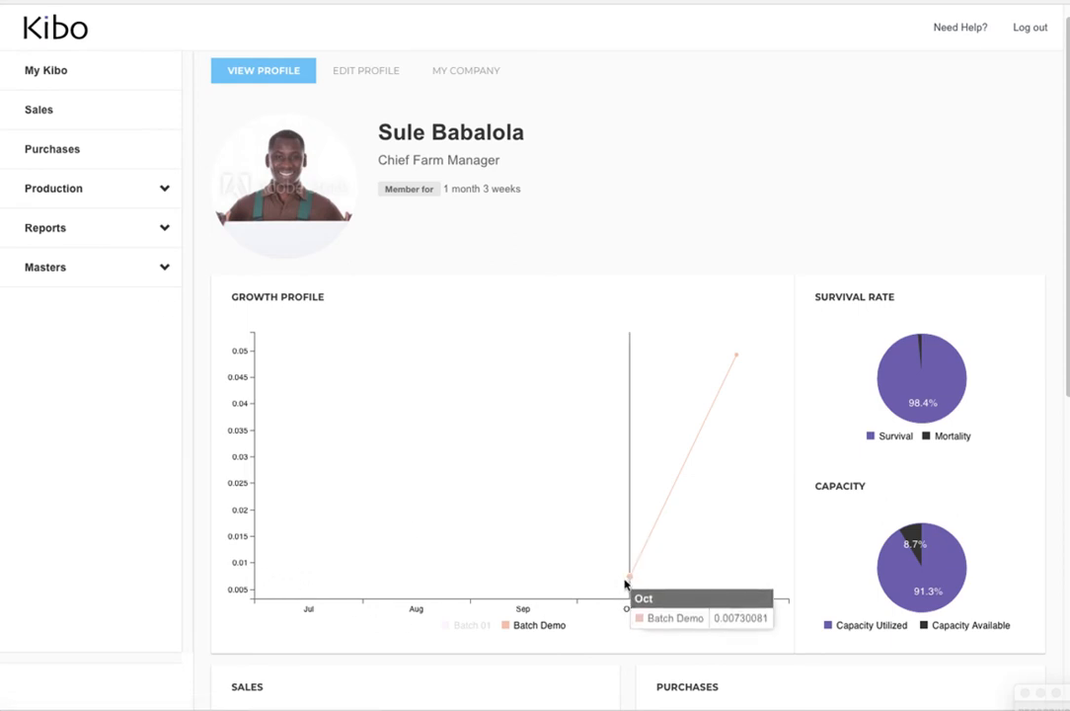
{"action": "mouse_move", "coordinate": [771, 376]}
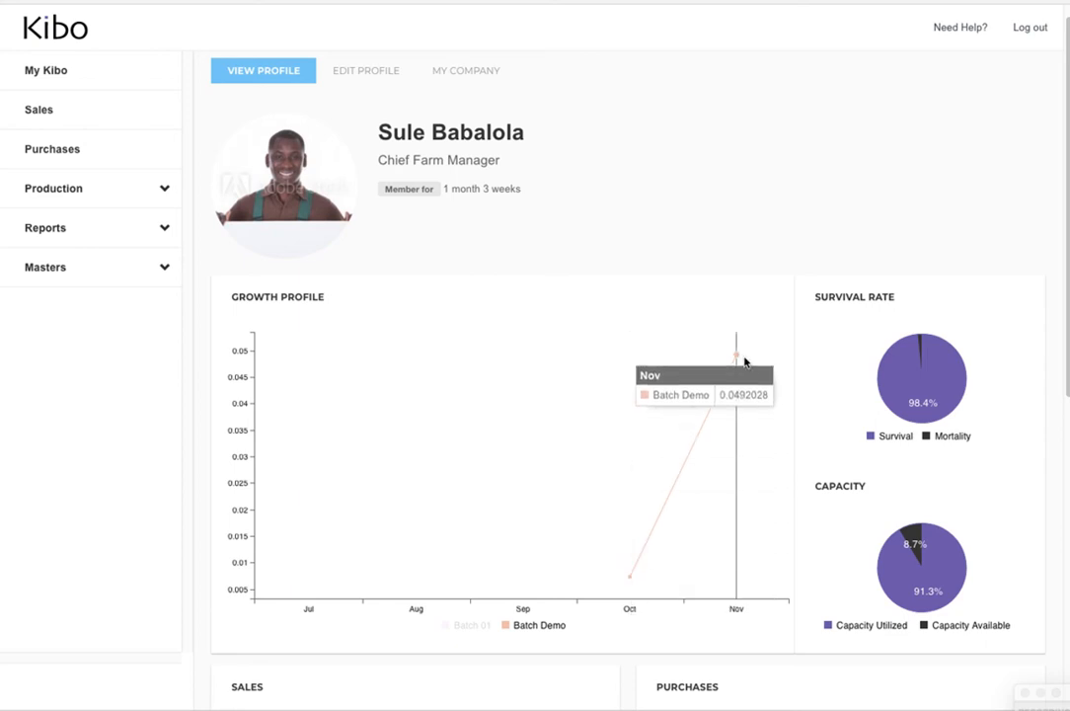
{"action": "left_click", "coordinate": [471, 630]}
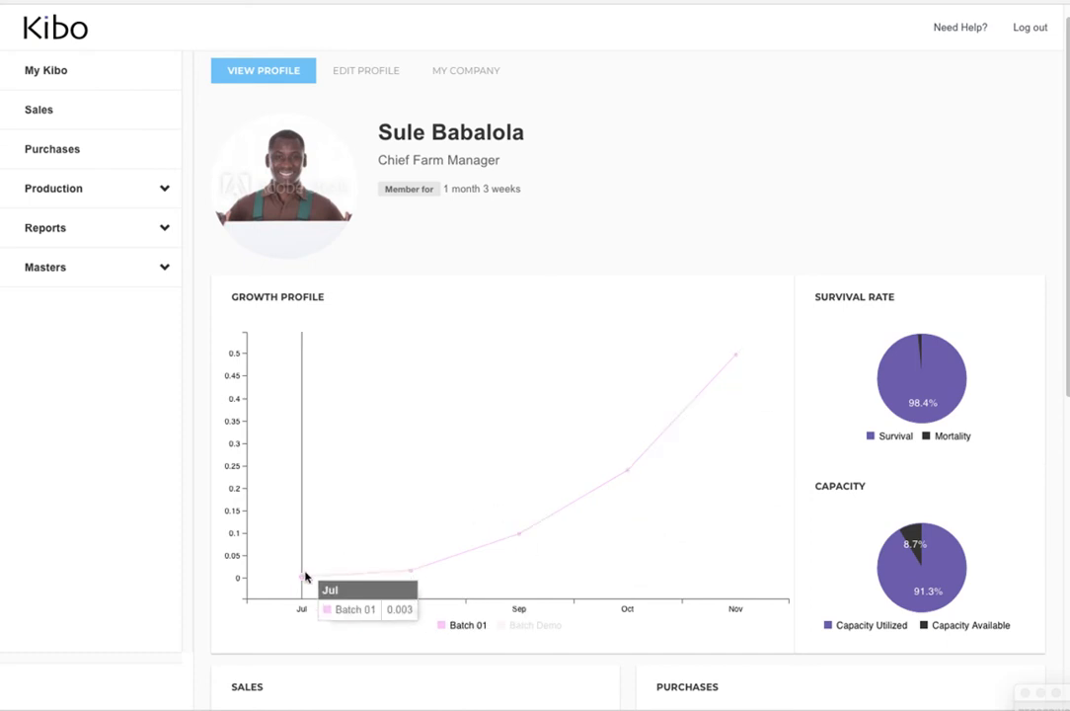
{"action": "left_click", "coordinate": [531, 630]}
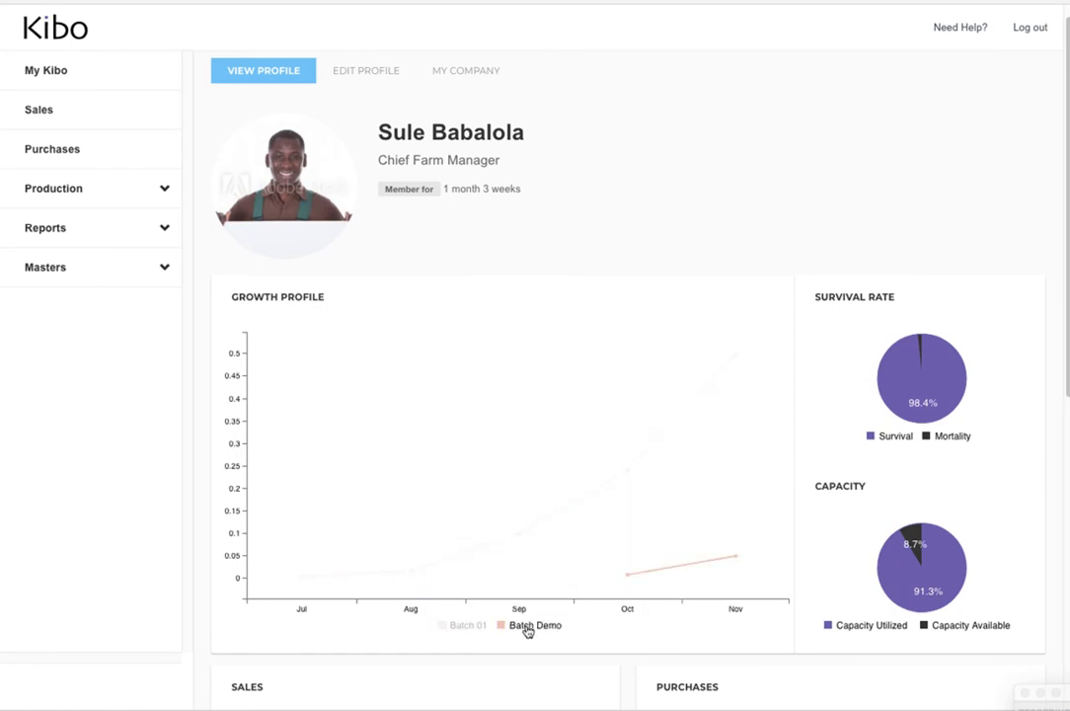
{"action": "left_click", "coordinate": [458, 630]}
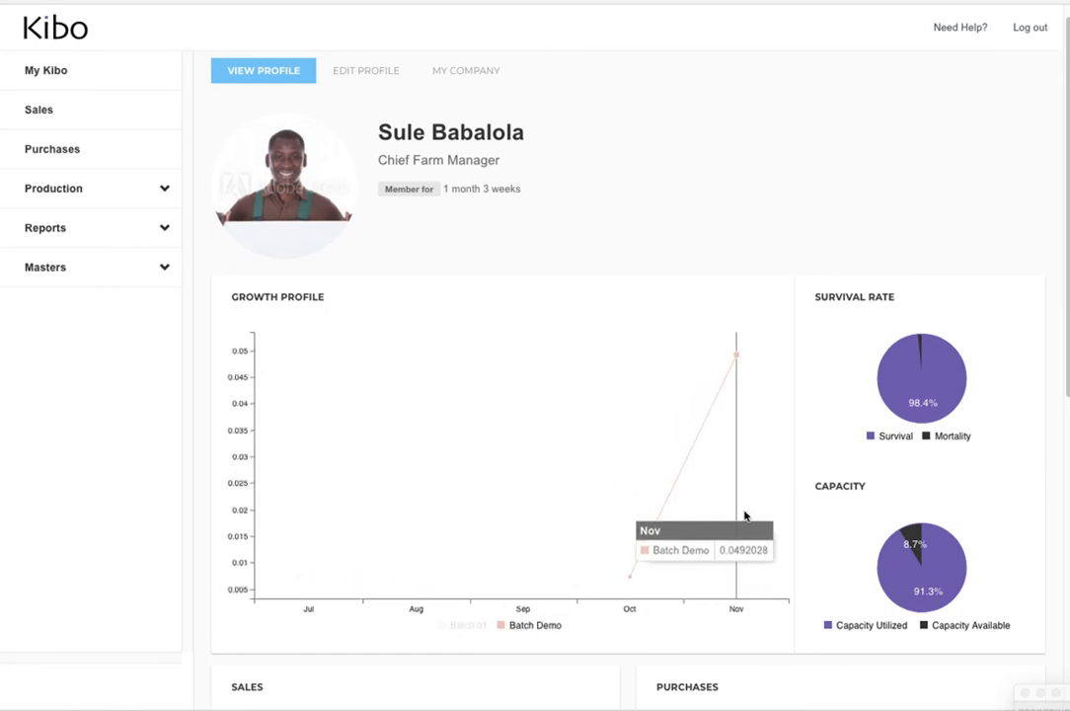
Examine the capacity and survival rate charts on the dashboard
{"action": "mouse_move", "coordinate": [926, 550]}
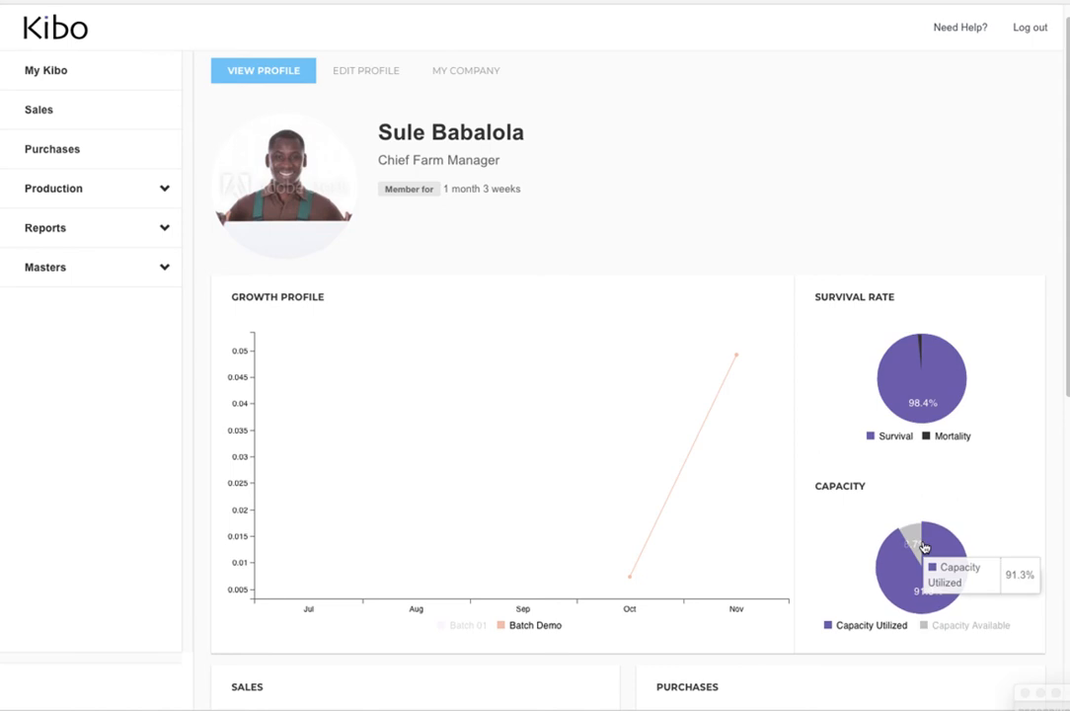
{"action": "scroll", "coordinate": [927, 554], "scroll_direction": "down", "scroll_amount": 1}
{"action": "scroll", "coordinate": [923, 568], "scroll_direction": "down", "scroll_amount": 1}
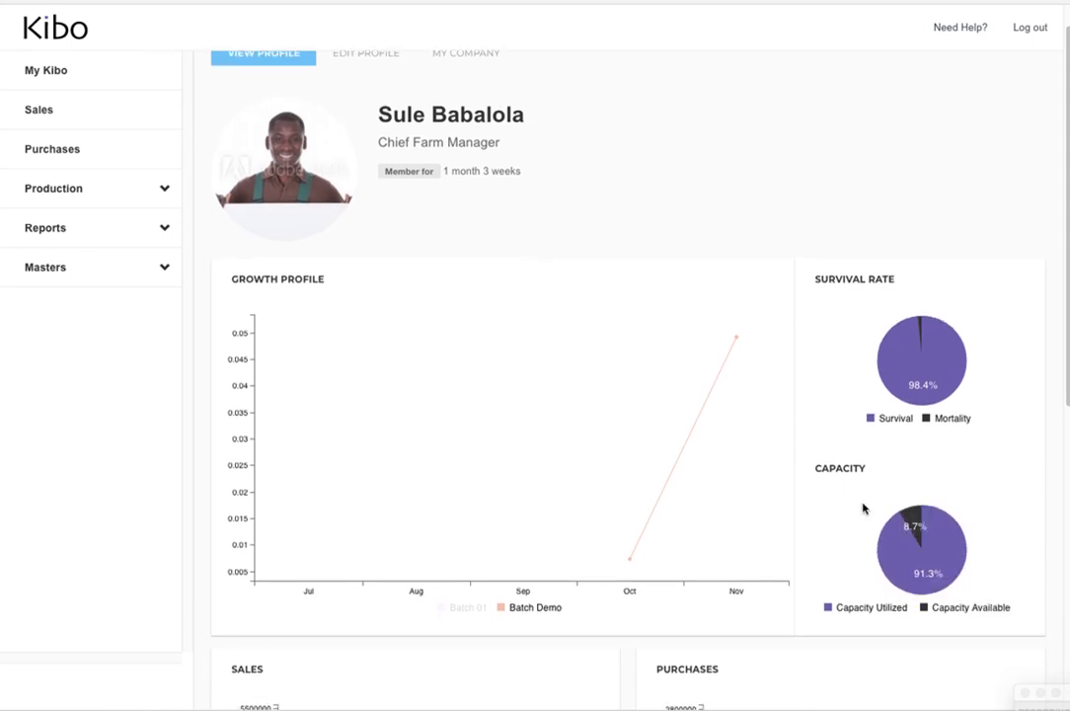
{"action": "scroll", "coordinate": [948, 575], "scroll_direction": "down", "scroll_amount": 1}
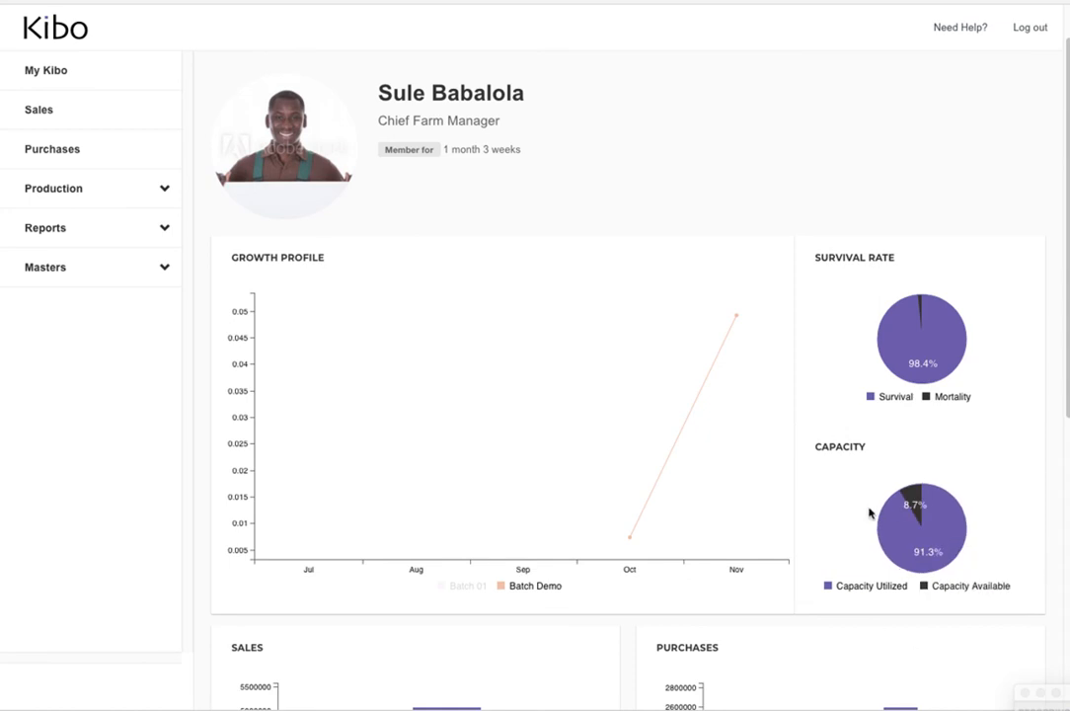
{"action": "mouse_move", "coordinate": [887, 528]}
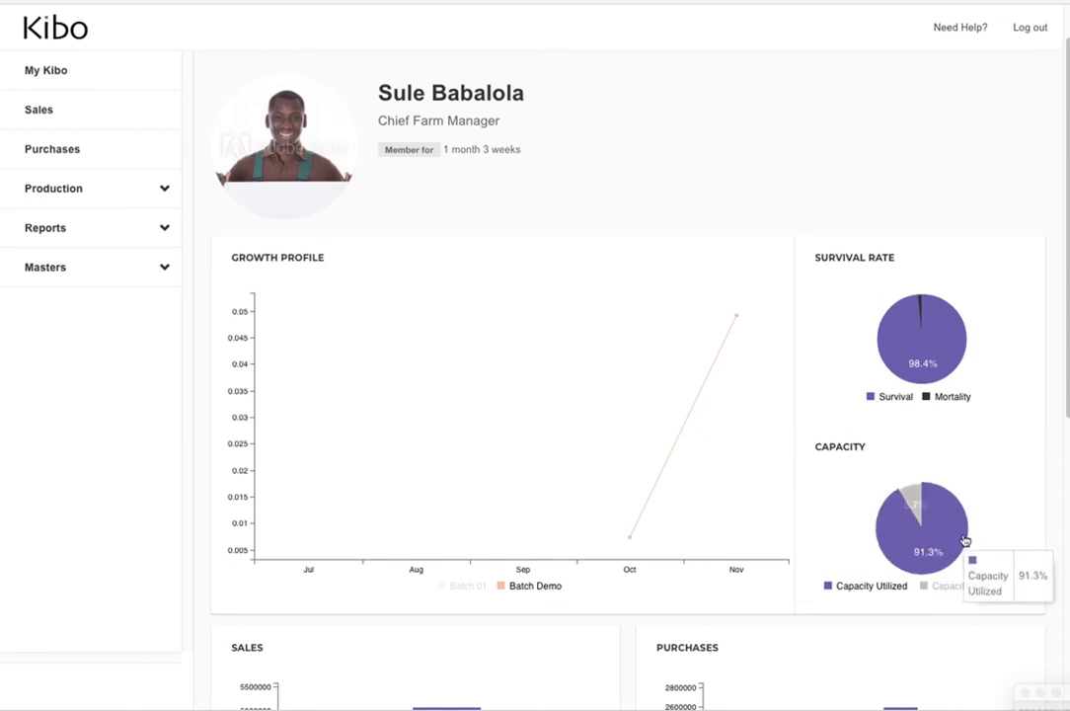
{"action": "mouse_move", "coordinate": [948, 362]}
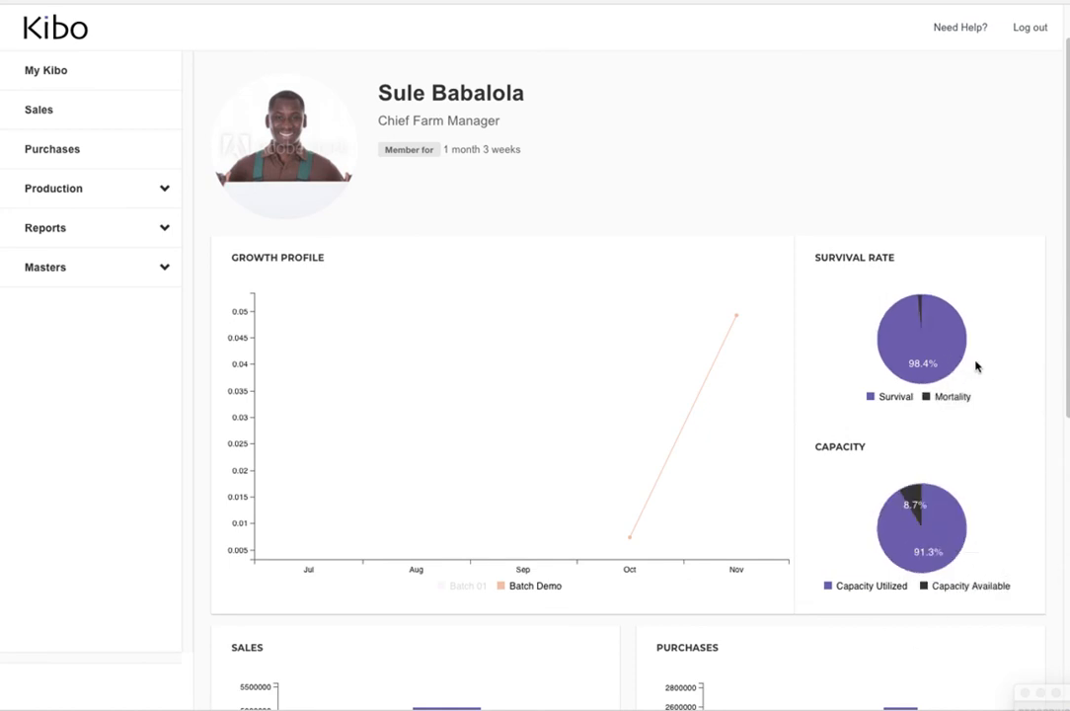
Examine the monthly purchases chart and the top customers table on the dashboard
{"action": "scroll", "coordinate": [946, 361], "scroll_direction": "down", "scroll_amount": 1}
{"action": "scroll", "coordinate": [946, 361], "scroll_direction": "down", "scroll_amount": 5}
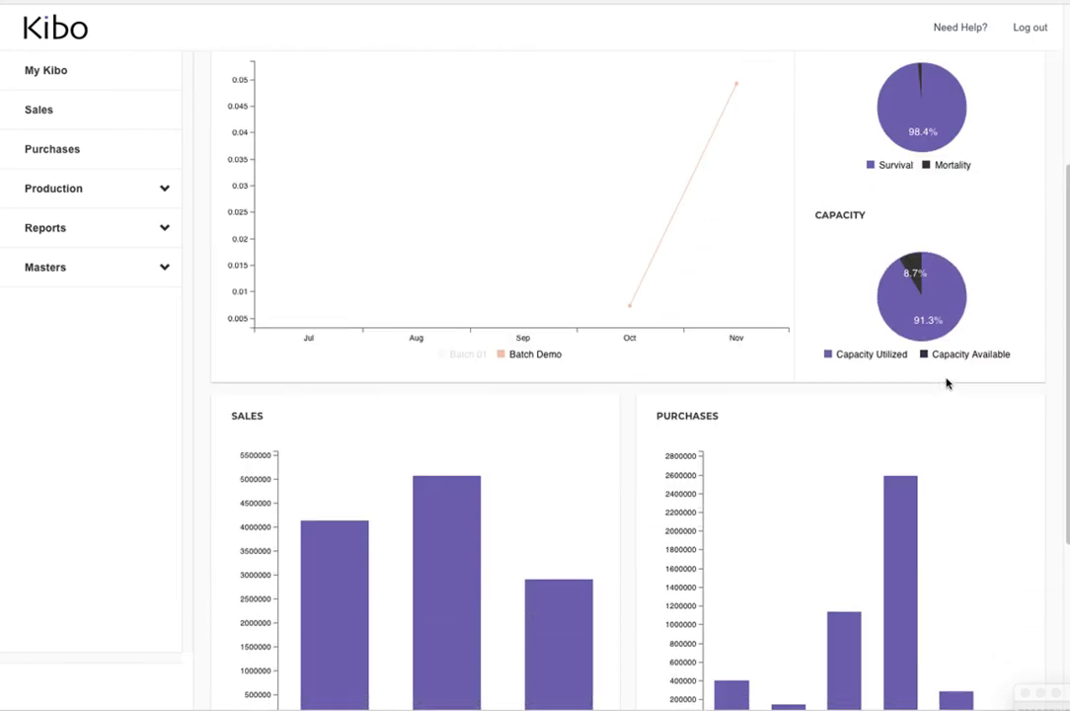
{"action": "scroll", "coordinate": [934, 412], "scroll_direction": "down", "scroll_amount": 2}
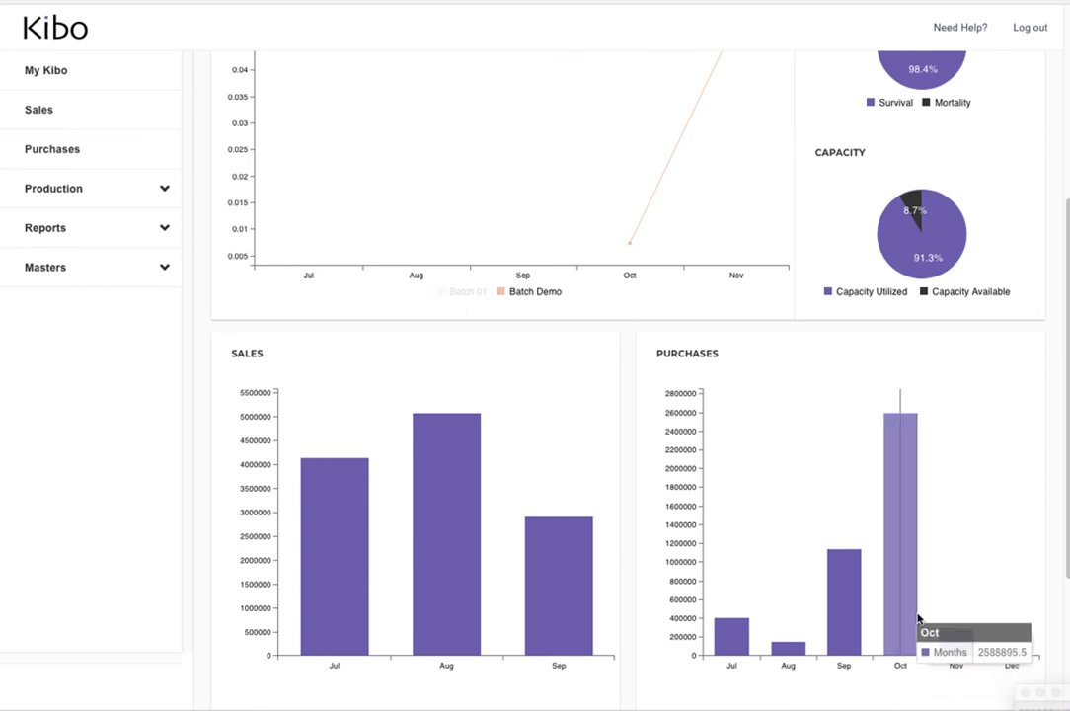
{"action": "scroll", "coordinate": [933, 632], "scroll_direction": "down", "scroll_amount": 1}
{"action": "scroll", "coordinate": [939, 615], "scroll_direction": "down", "scroll_amount": 4}
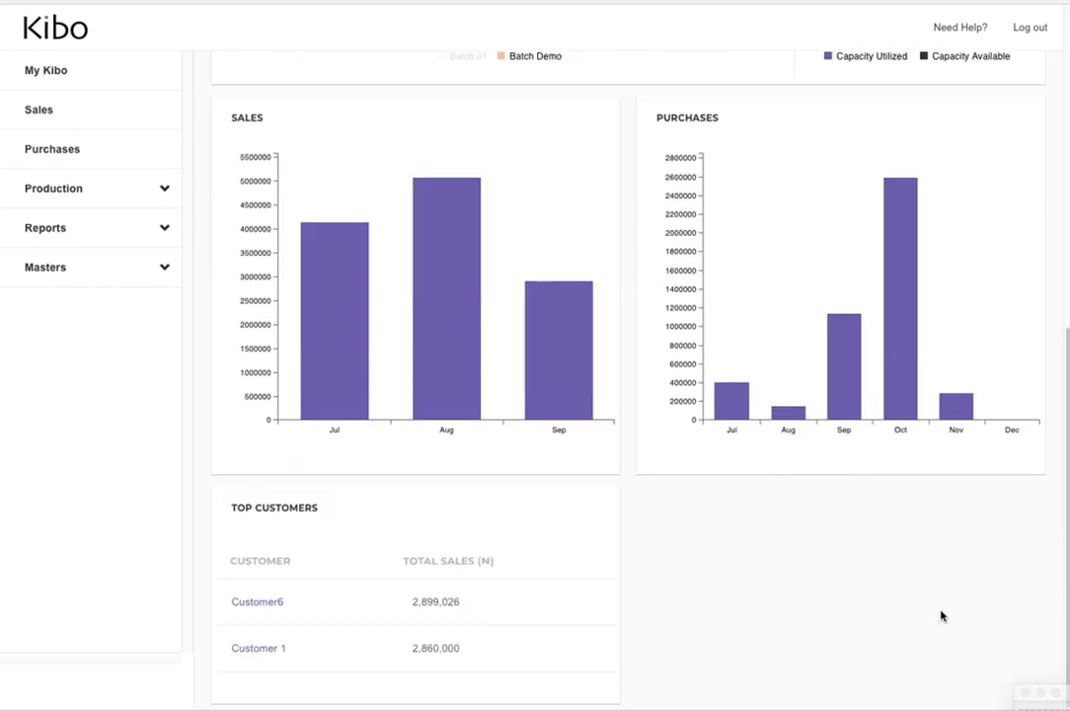
Read the July, August and September figures in the sales chart and review the top customers below it
{"action": "scroll", "coordinate": [939, 616], "scroll_direction": "up", "scroll_amount": 1}
{"action": "mouse_move", "coordinate": [346, 406]}
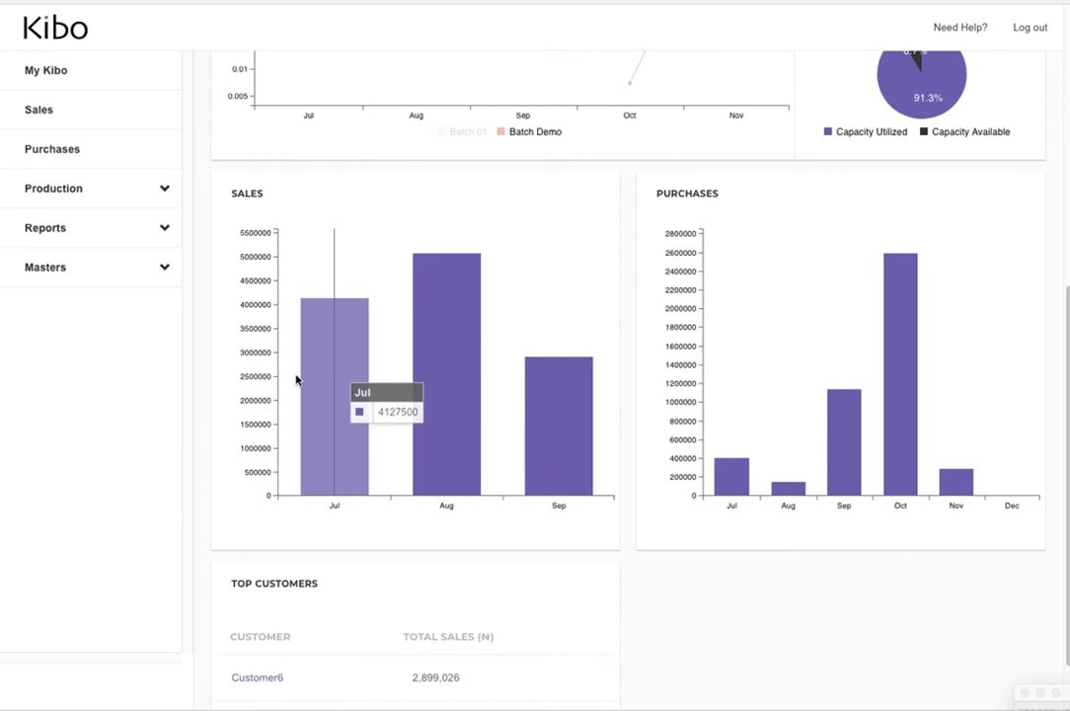
{"action": "mouse_move", "coordinate": [443, 422]}
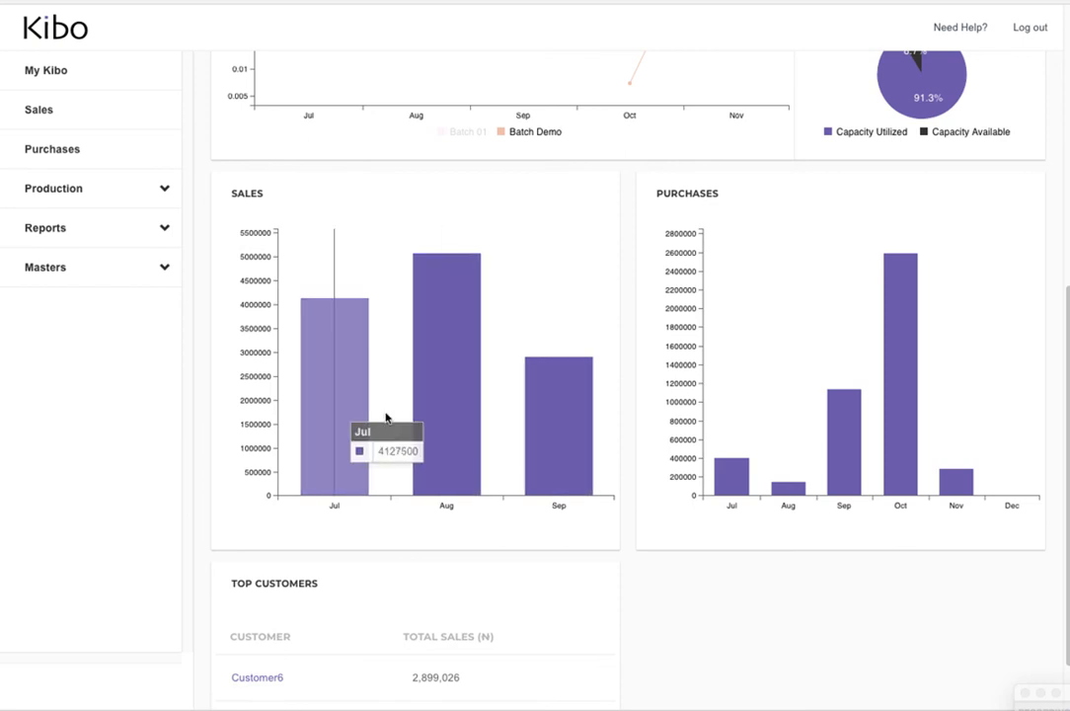
{"action": "mouse_move", "coordinate": [527, 461]}
{"action": "scroll", "coordinate": [526, 461], "scroll_direction": "down", "scroll_amount": 2}
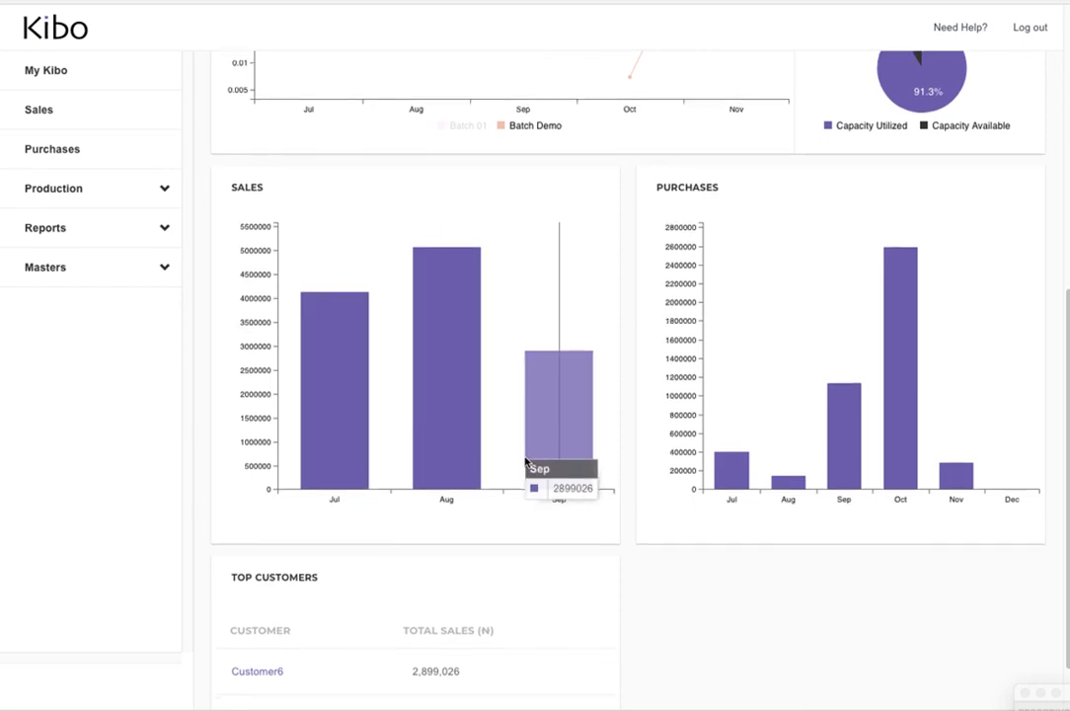
{"action": "scroll", "coordinate": [570, 469], "scroll_direction": "down", "scroll_amount": 1}
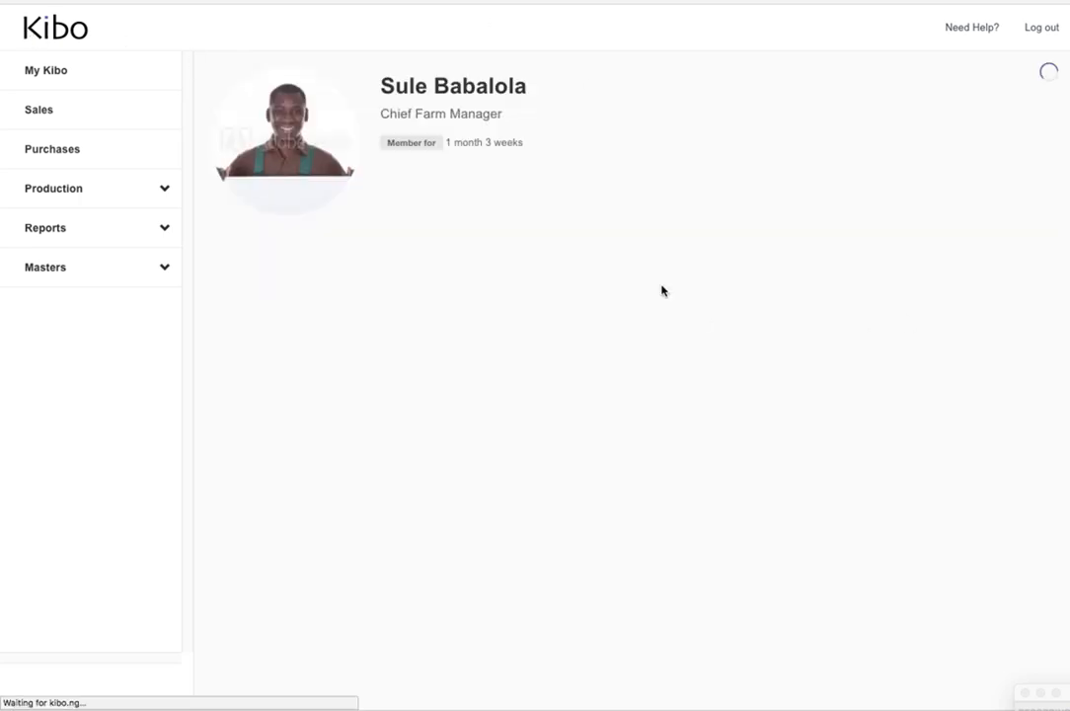
Review the growth profile of Batch 01 and Batch Demo on the reloaded dashboard, including Batch 01's August and September points
{"action": "scroll", "coordinate": [547, 356], "scroll_direction": "down", "scroll_amount": 3}
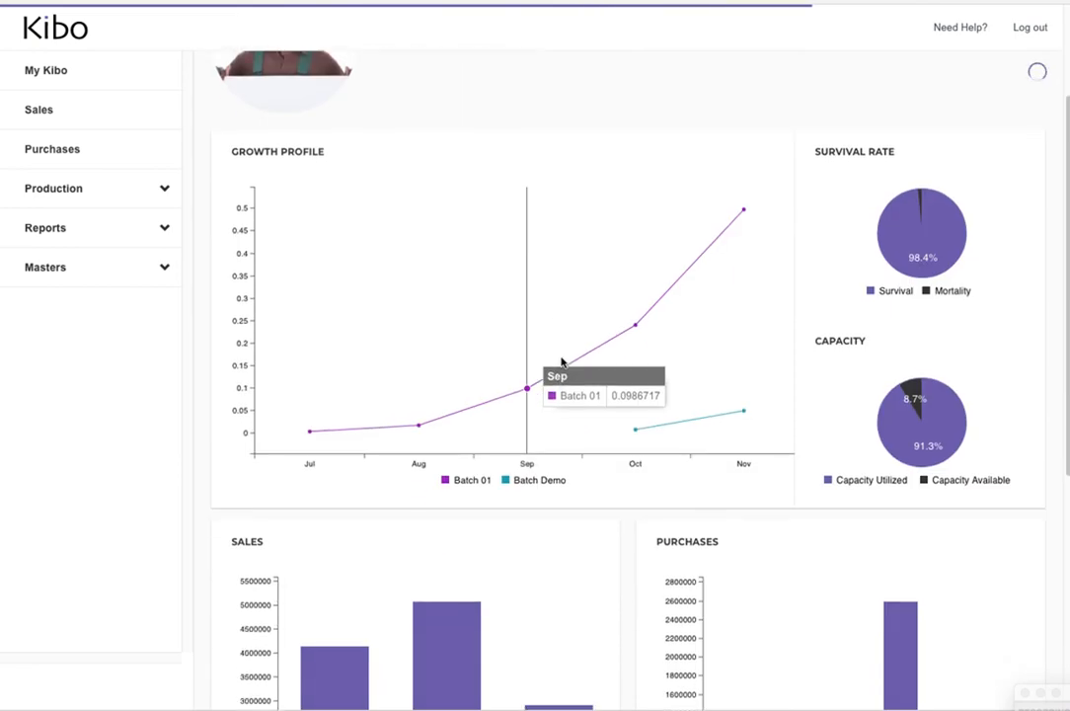
{"action": "scroll", "coordinate": [592, 375], "scroll_direction": "down", "scroll_amount": 1}
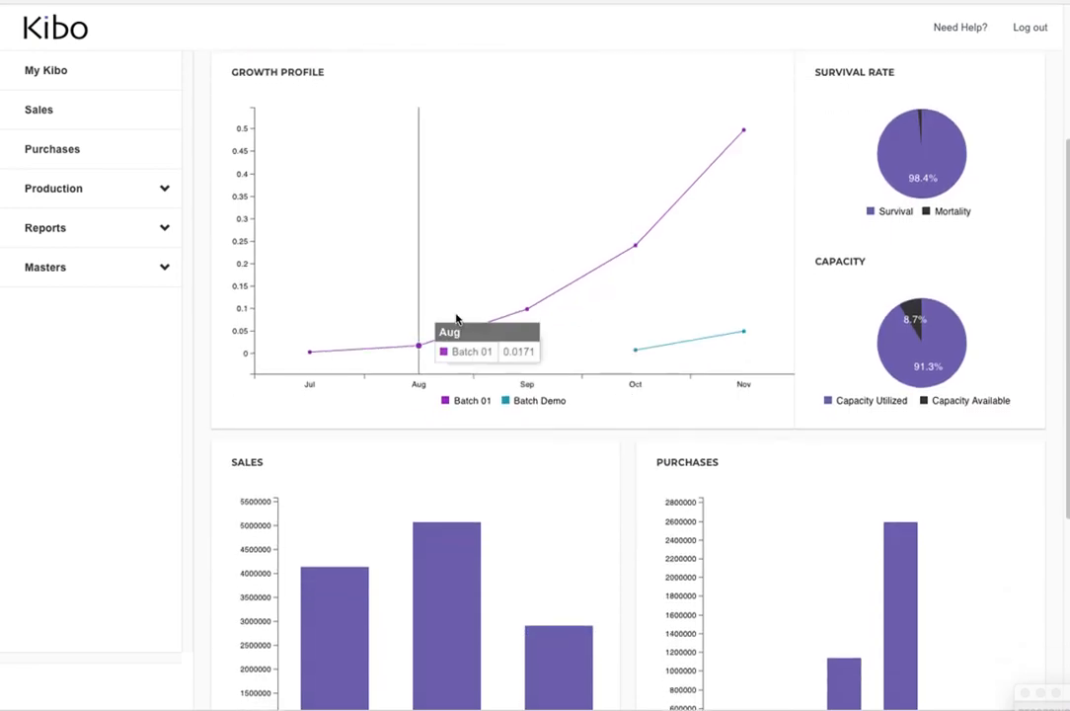